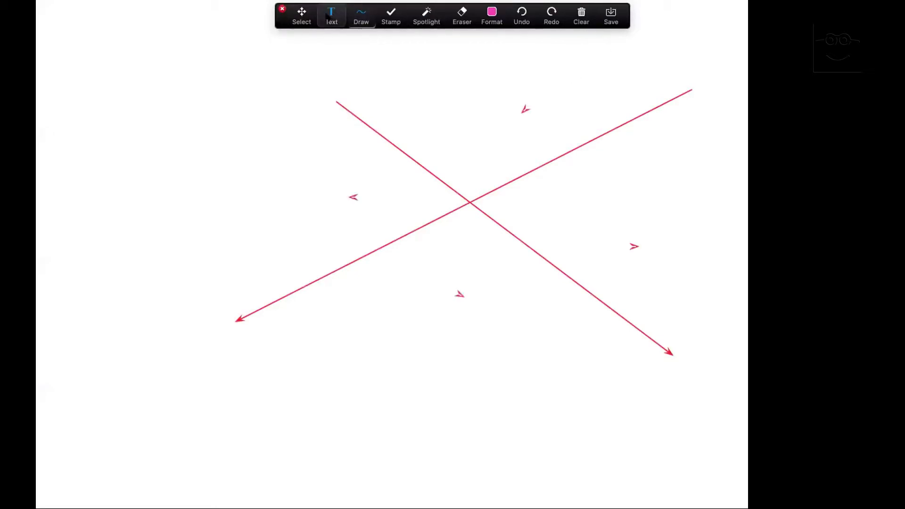
Add the text "HELLO WORLD" to the whiteboard, above and to the left of the crossing arrows.
click(333, 17)
click(230, 58)
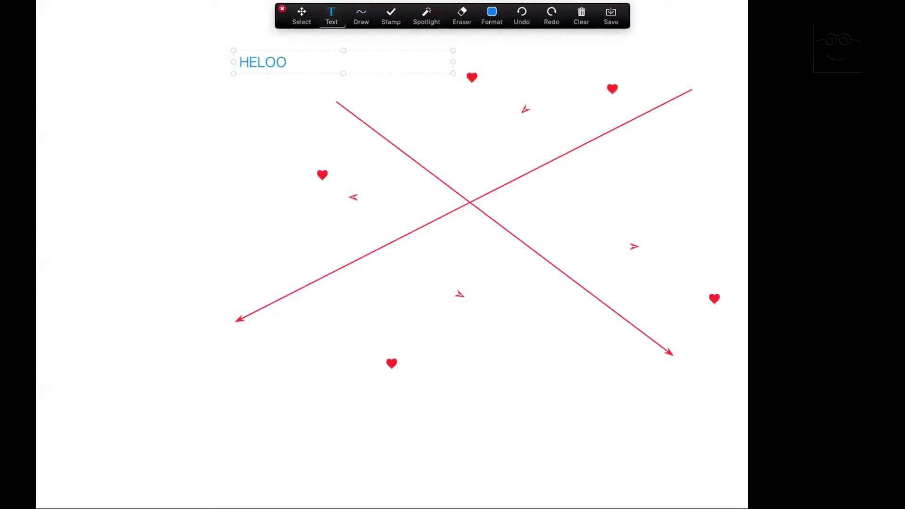
text(HELLO WORLD)
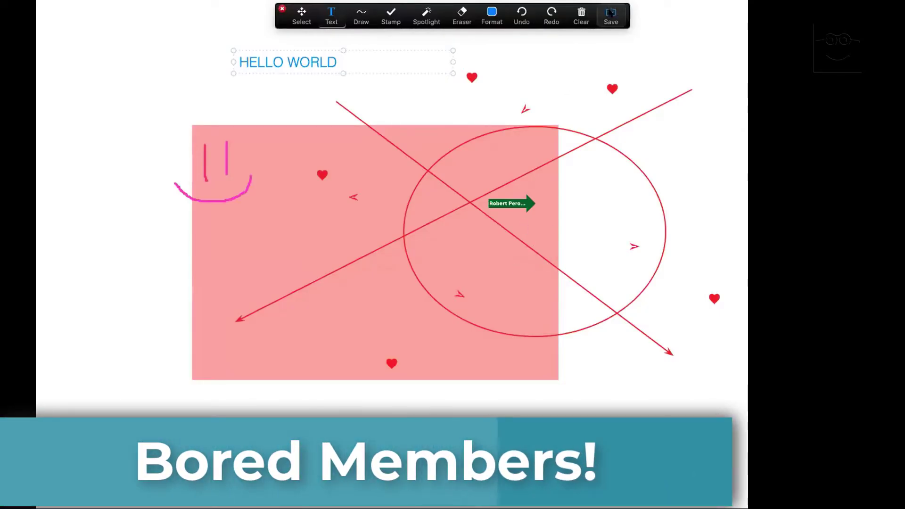
Save the whiteboard and open the options for clearing its drawings.
click(610, 14)
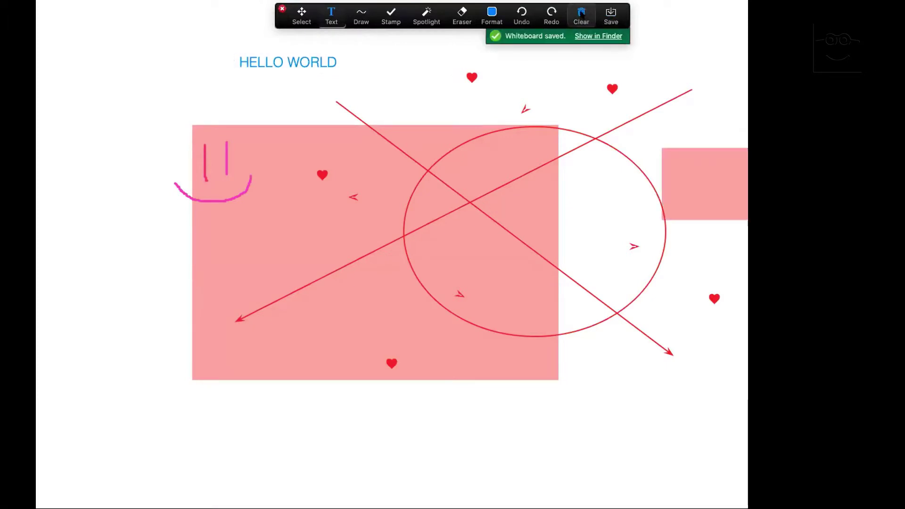
click(581, 14)
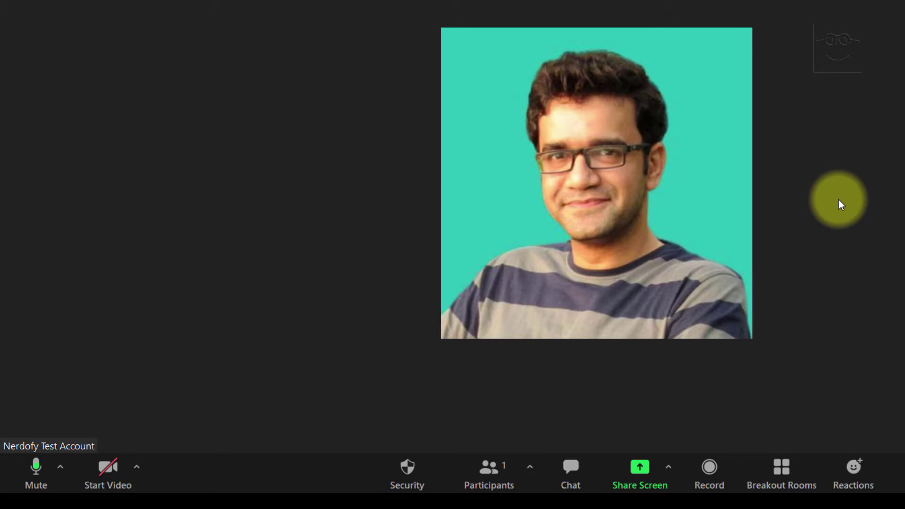
Share a Whiteboard with the participants of the meeting.
click(640, 471)
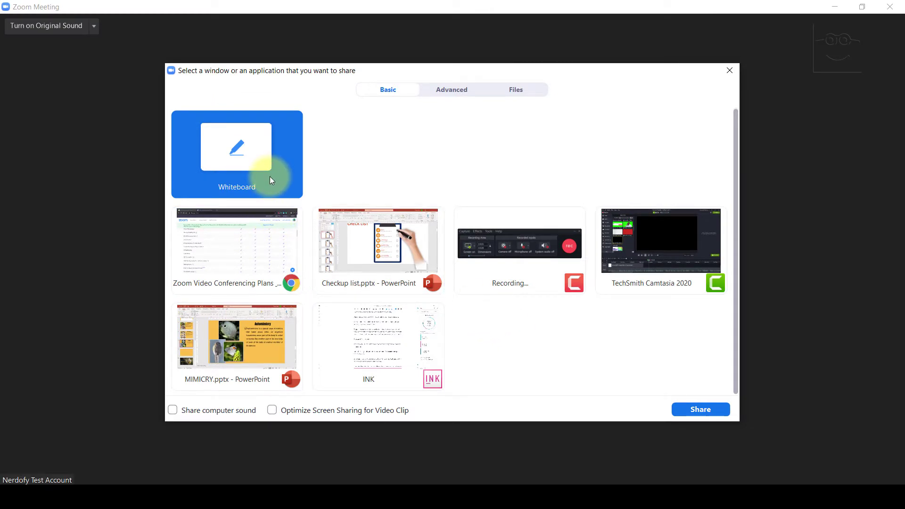
click(699, 409)
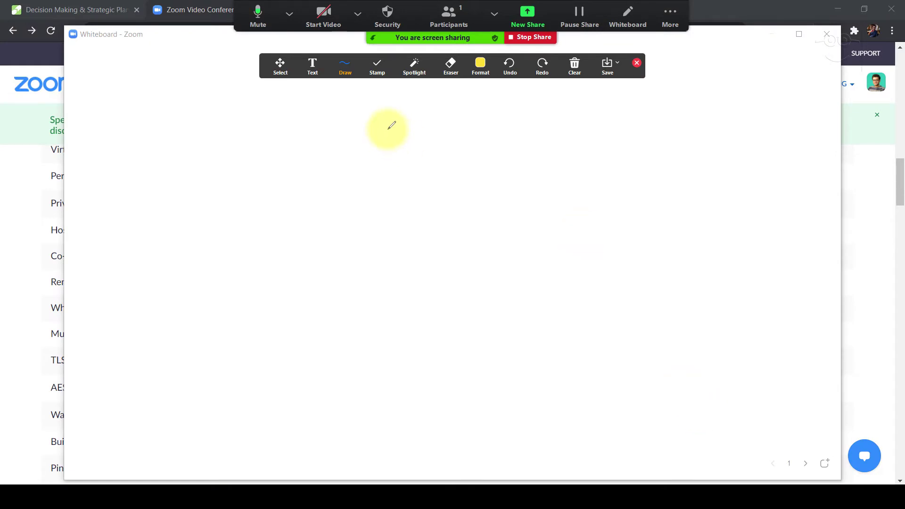
Add a text block with the lines "This is our whiteboard" and "The is no mouse button here, sorry." near the whiteboard's upper middle.
click(313, 67)
click(320, 130)
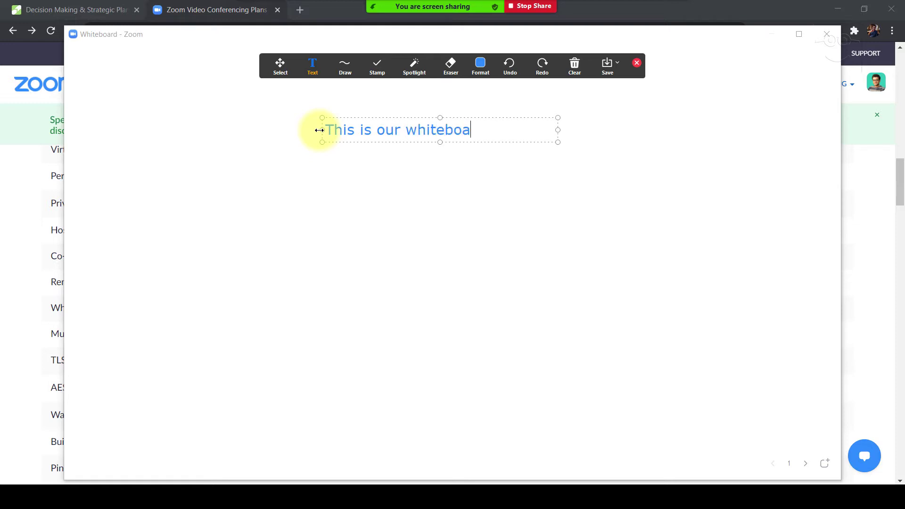
key(Return)
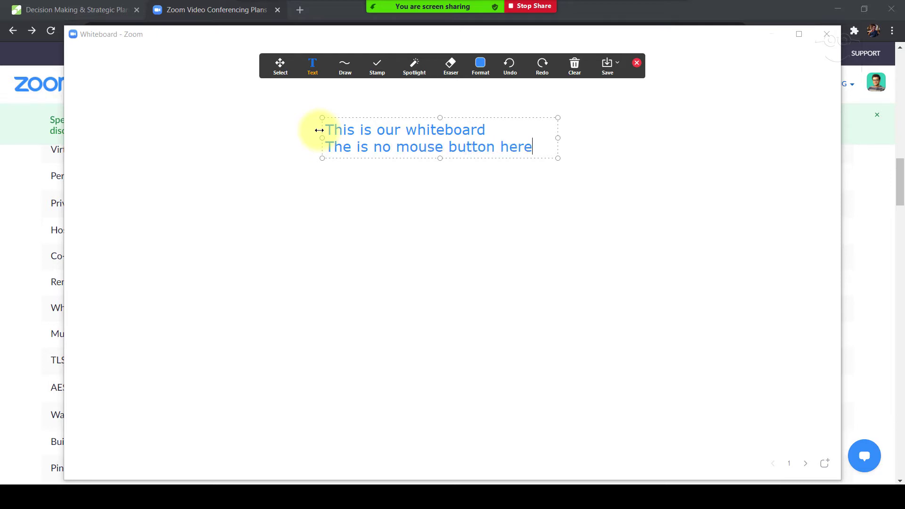
text(, sorry)
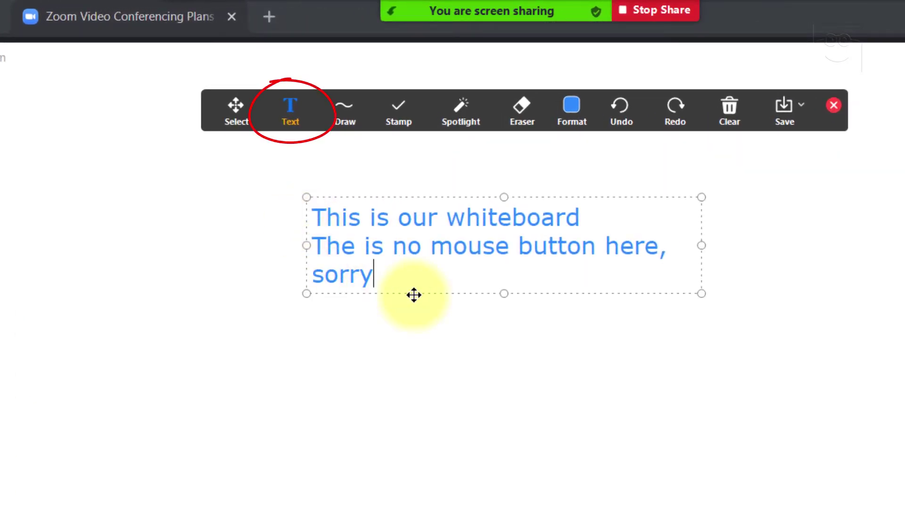
text(.)
Continue the text block with a new line reading "I am already using the text tool." and end with a line break.
key(Return)
text(I am )
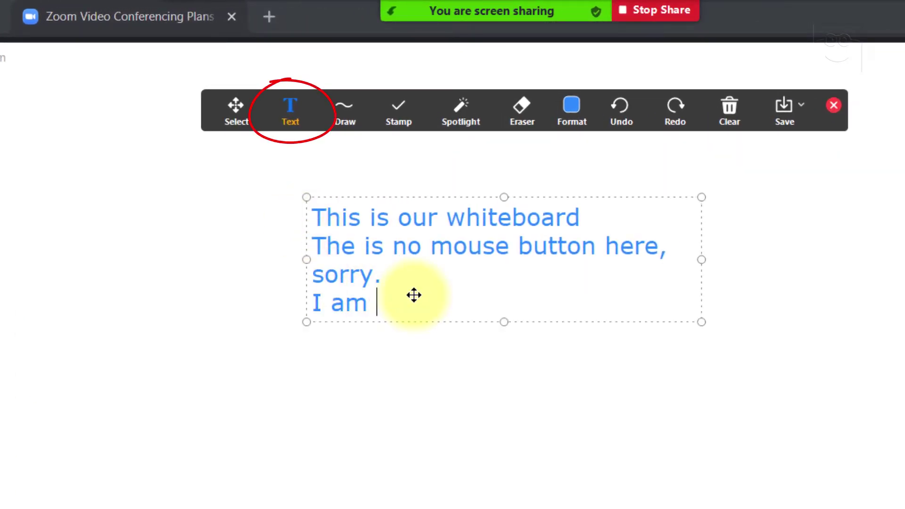
text(already usi)
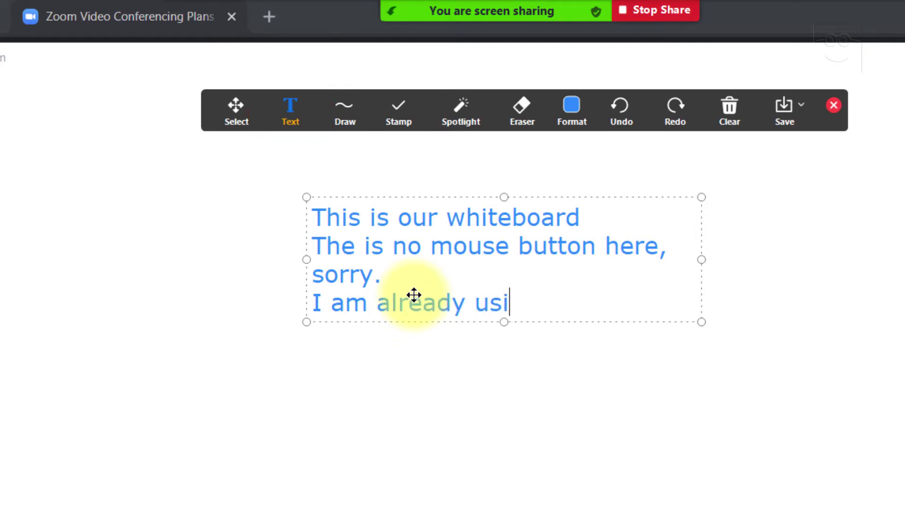
text(ng the tex)
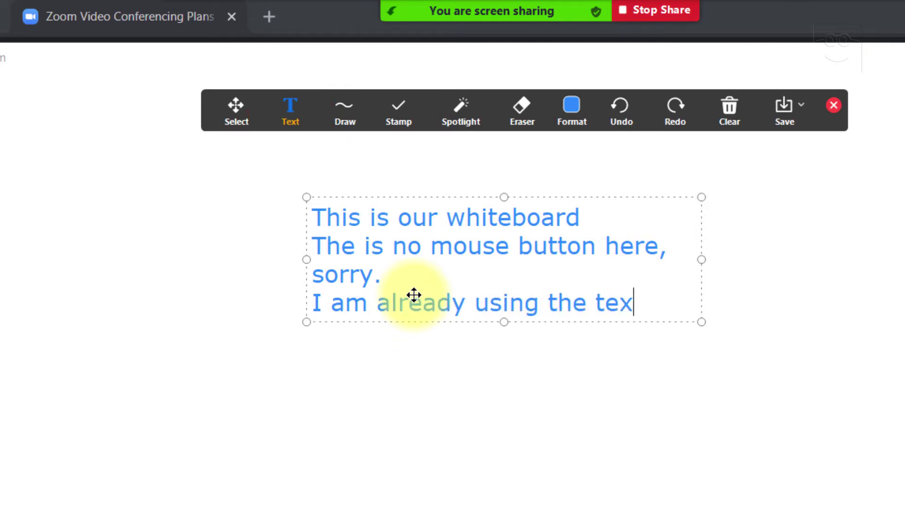
text(t tool.)
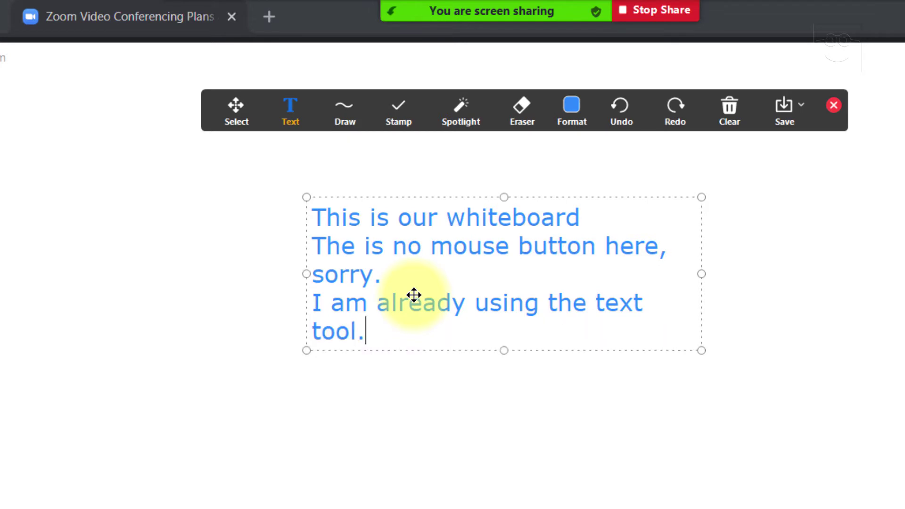
key(Return)
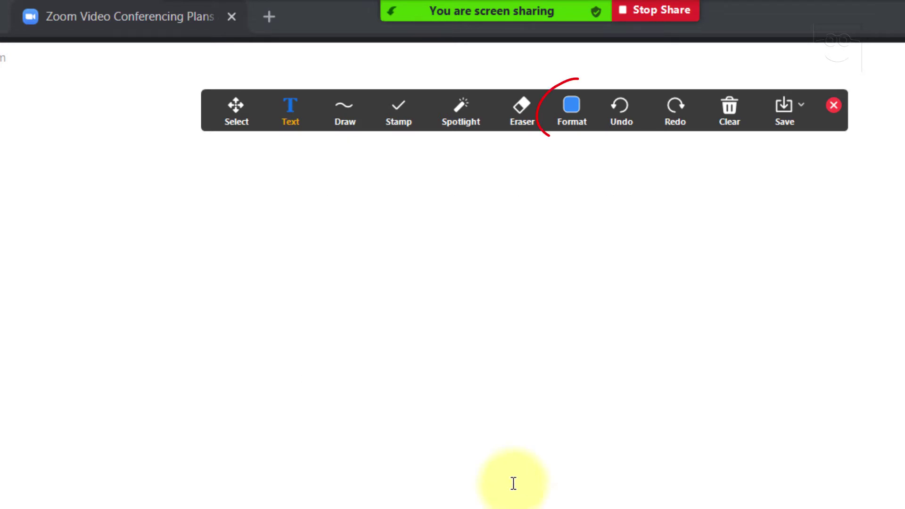
Set the text format to bold, red and font size 72.
click(569, 107)
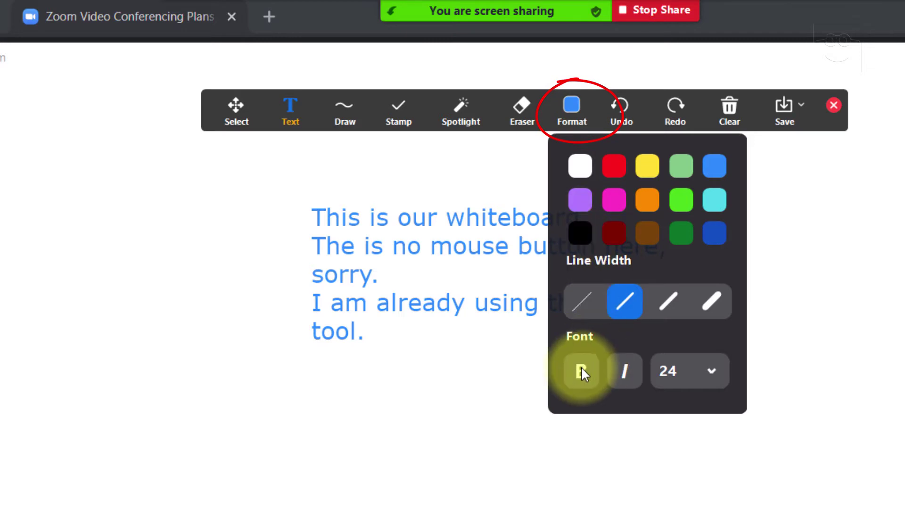
click(572, 105)
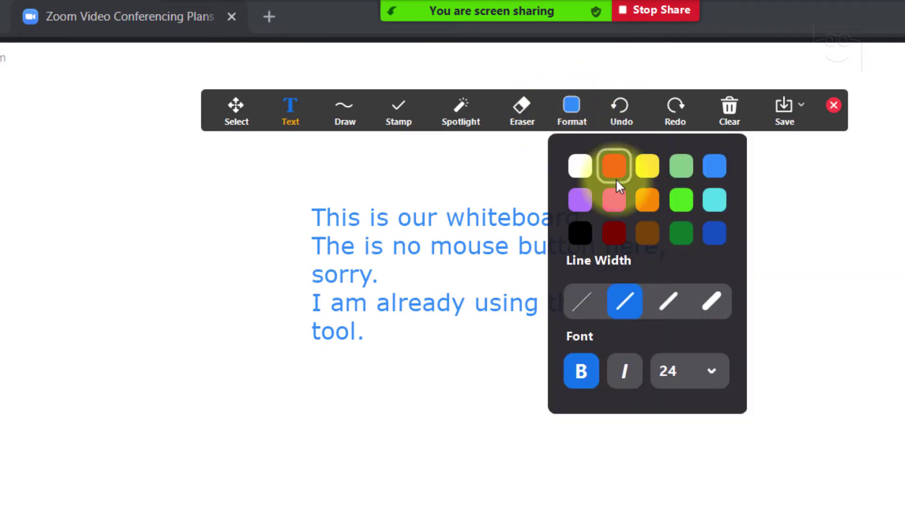
click(623, 174)
click(574, 109)
click(703, 375)
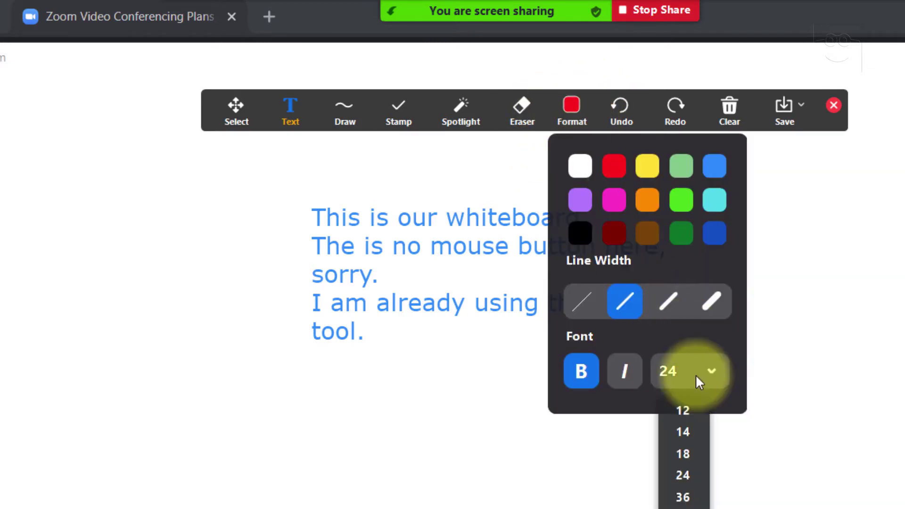
click(683, 505)
Add the text "Large text." below the blue text block.
click(369, 438)
text(Large)
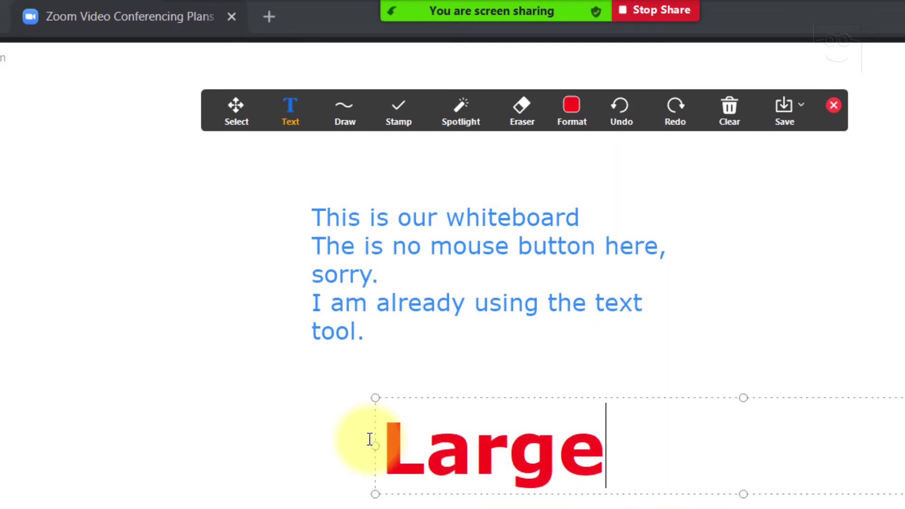
text( text.)
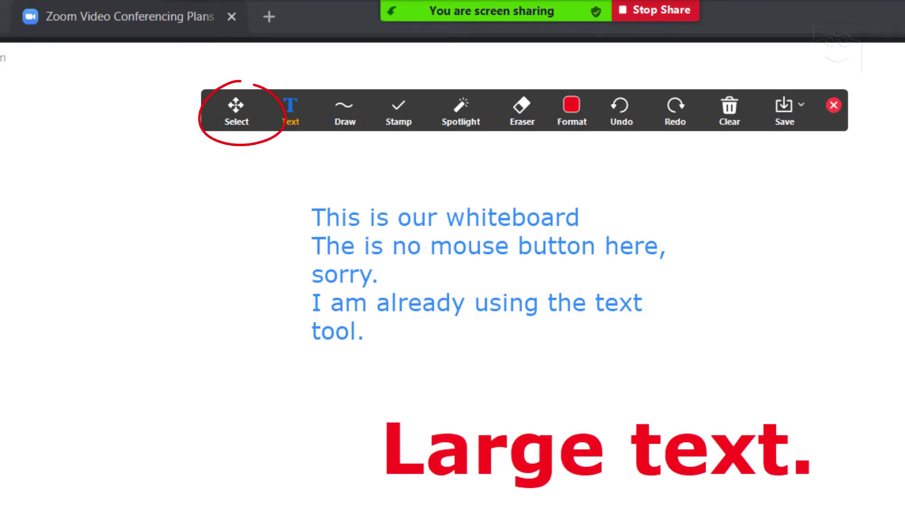
Reopen the blue text block for editing and insert a space after "sorry".
click(236, 106)
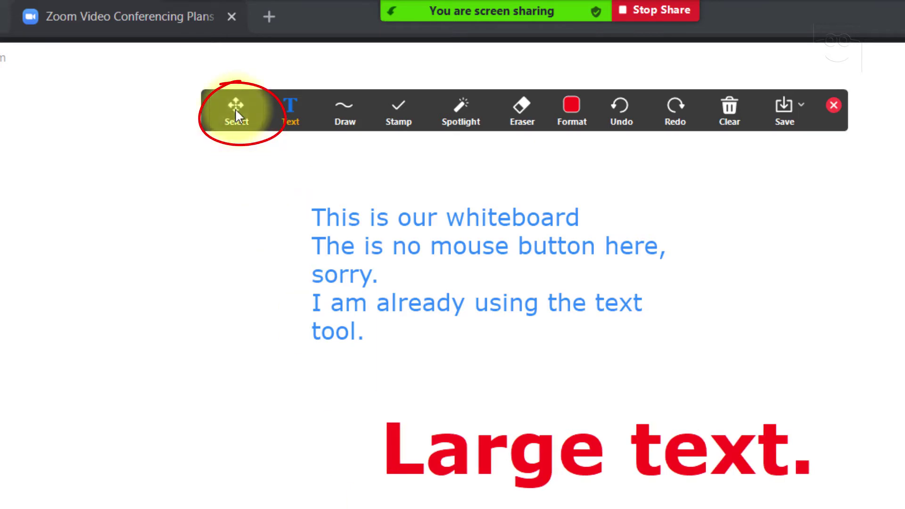
click(377, 268)
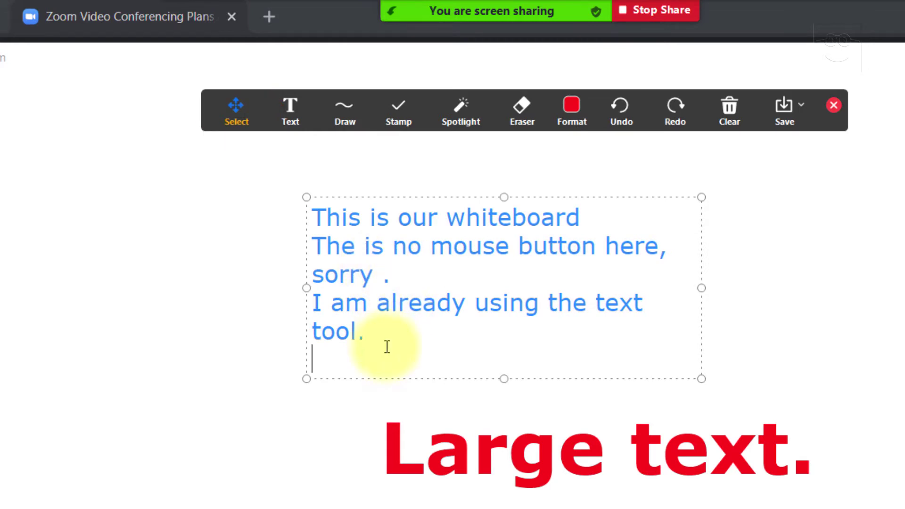
click(256, 456)
Draw a yellow outlined rectangle around the blue text block.
click(356, 110)
click(398, 109)
click(348, 116)
click(411, 158)
mouse_move(299, 201)
mouse_down()
mouse_move(606, 337)
mouse_move(648, 346)
mouse_up()
Draw a semi-transparent yellow rectangle over the word "Large".
click(350, 120)
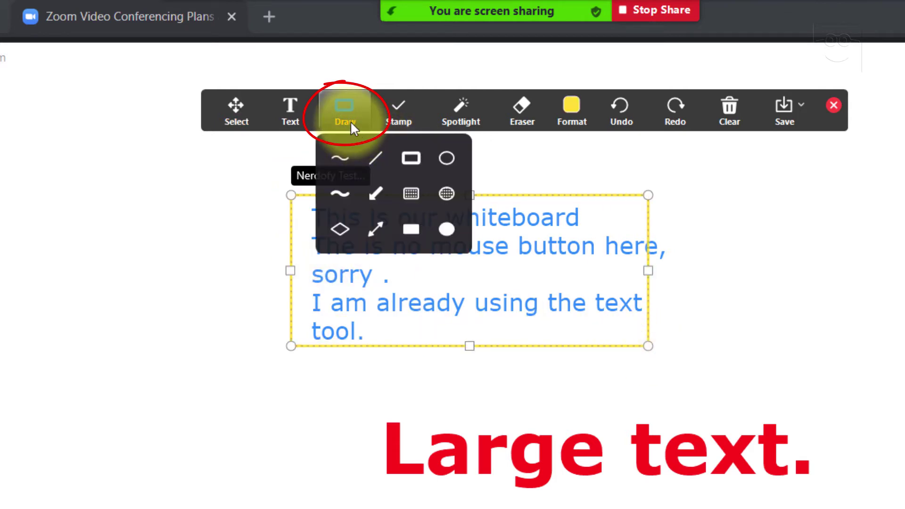
click(410, 193)
mouse_move(369, 399)
mouse_down()
mouse_move(410, 507)
mouse_move(613, 507)
mouse_up()
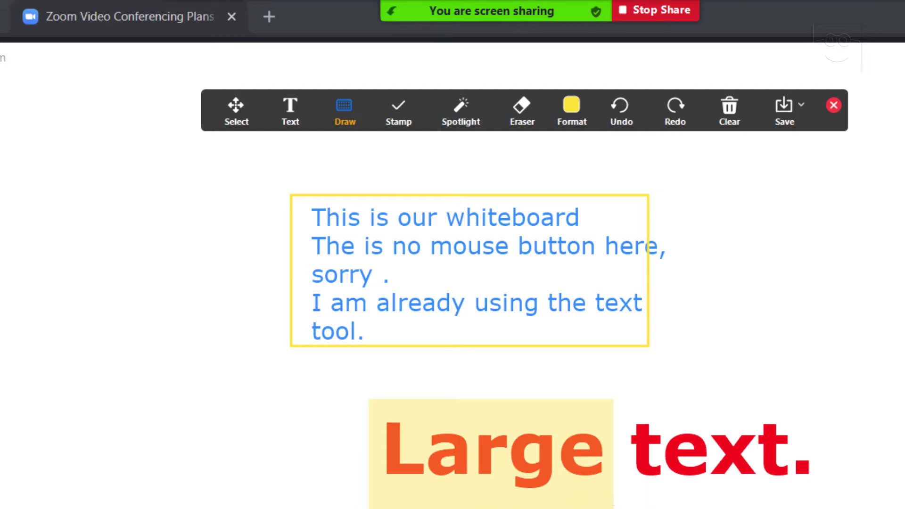
Choose the thickest line width and draw a semi-transparent yellow rectangle over the word "text.".
click(339, 106)
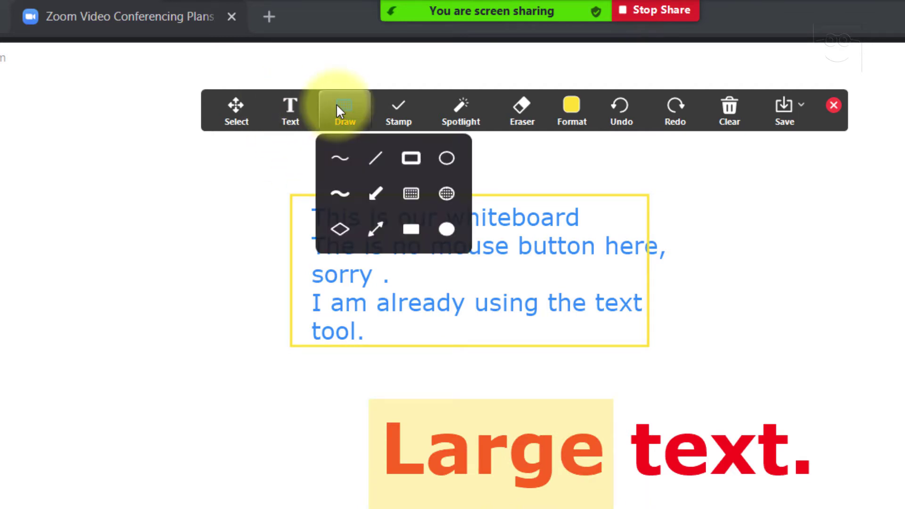
click(571, 106)
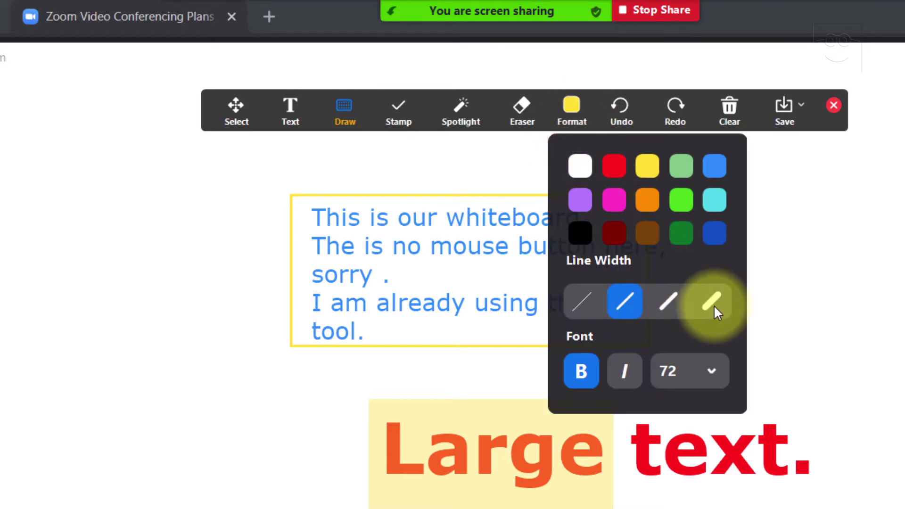
click(713, 305)
drag(638, 394, 856, 508)
Change the drawing colour to red and draw a semi-transparent rectangle overlapping the left edge of the blue text block.
click(573, 111)
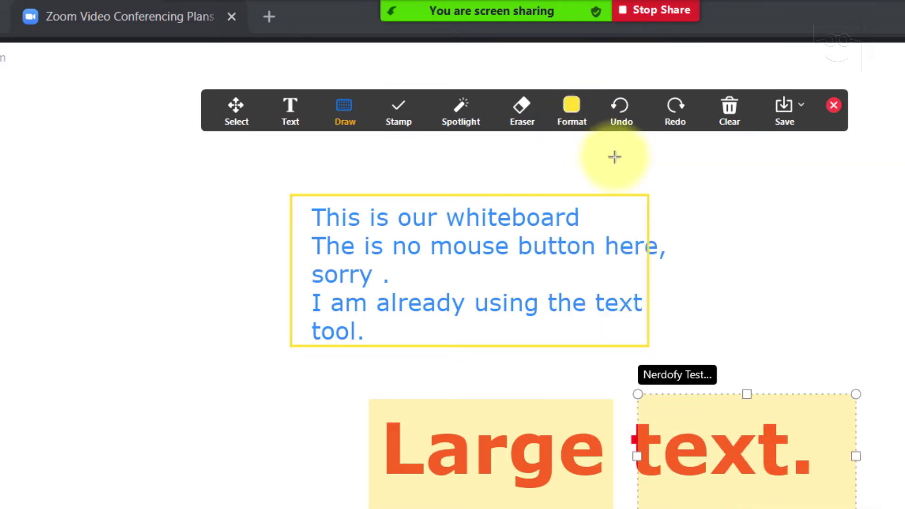
click(584, 121)
click(614, 166)
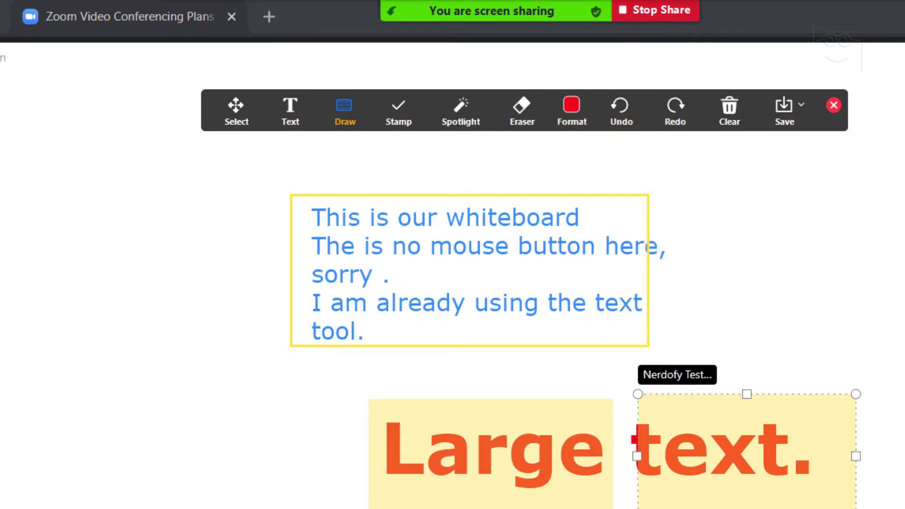
drag(229, 225, 322, 370)
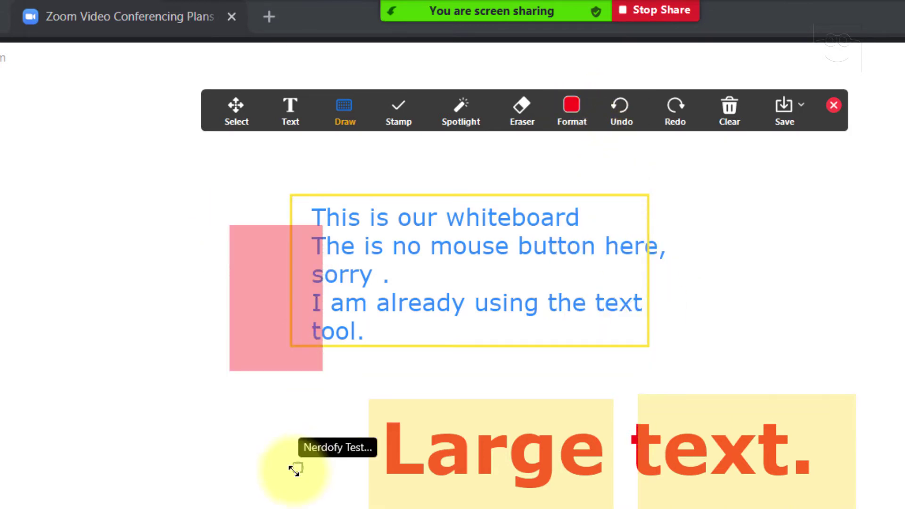
Move the red rectangle down and left, clear of the blue text block.
click(236, 116)
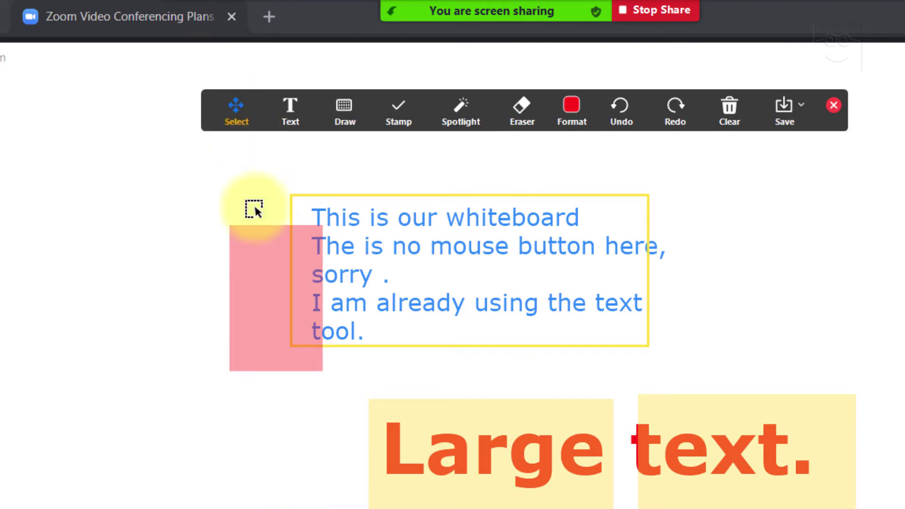
click(269, 293)
drag(269, 293, 207, 336)
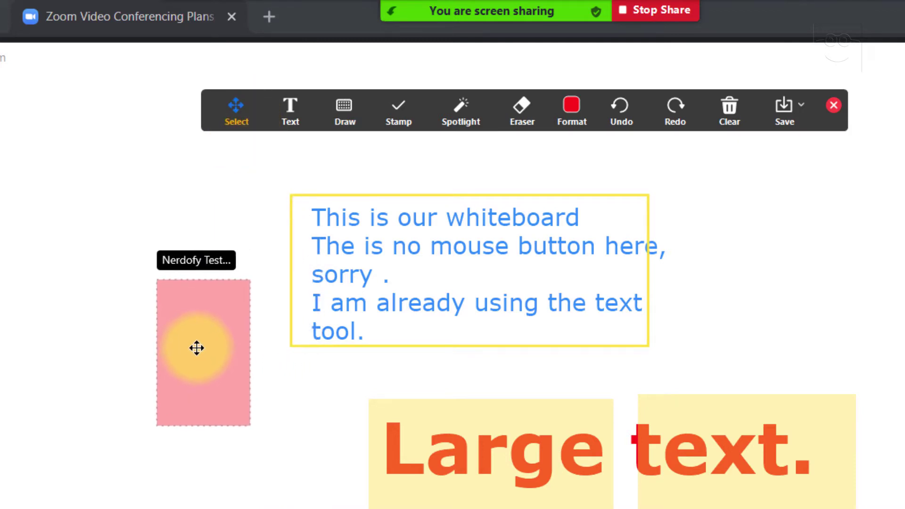
click(287, 474)
Erase the red rectangle from the whiteboard.
click(744, 112)
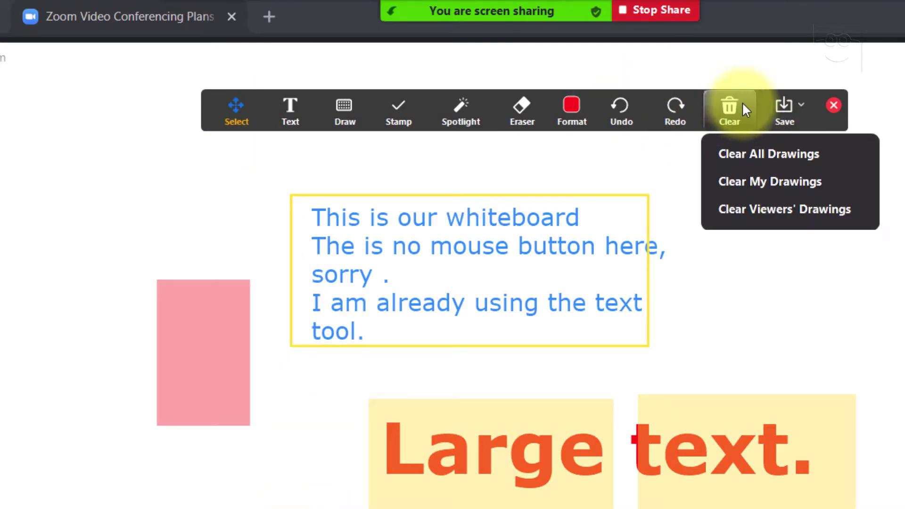
click(522, 109)
click(202, 353)
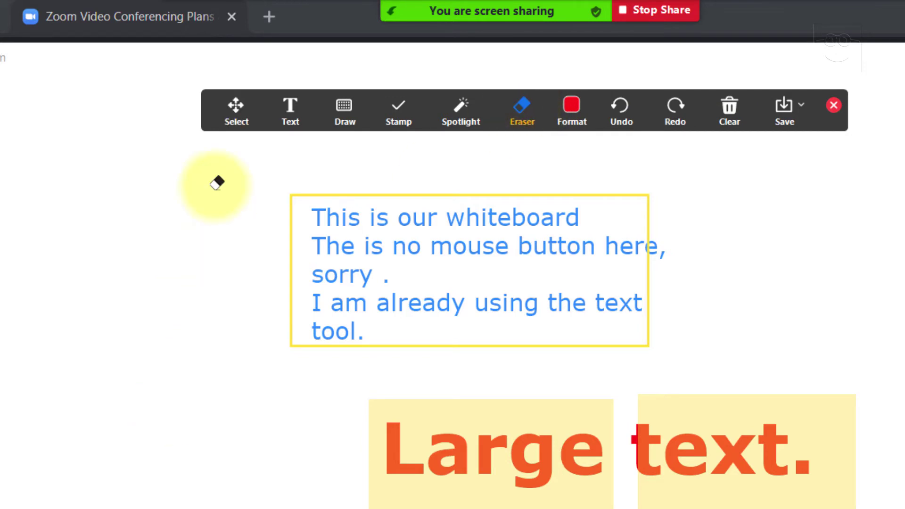
Move the yellow highlight rectangle from the word "Large" onto the blue text block.
click(236, 106)
mouse_move(529, 418)
mouse_down()
mouse_move(445, 392)
mouse_move(405, 262)
mouse_move(464, 218)
mouse_up()
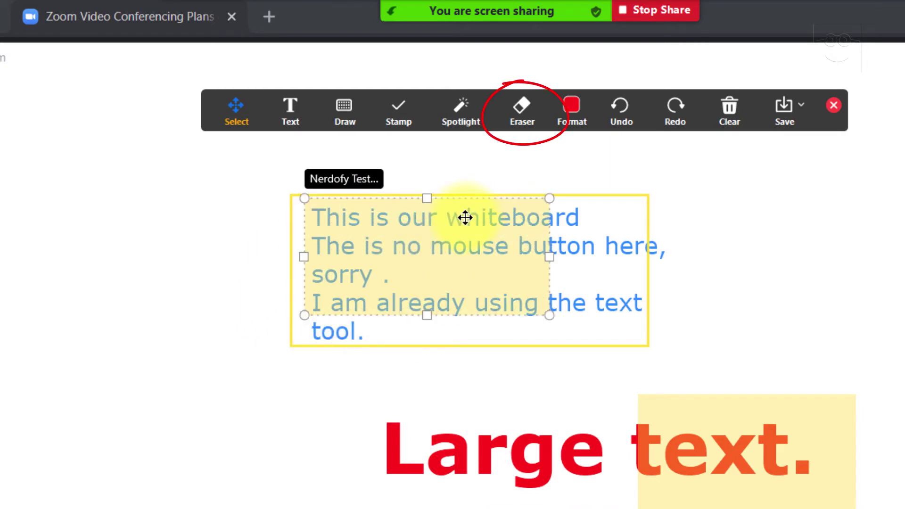
click(263, 322)
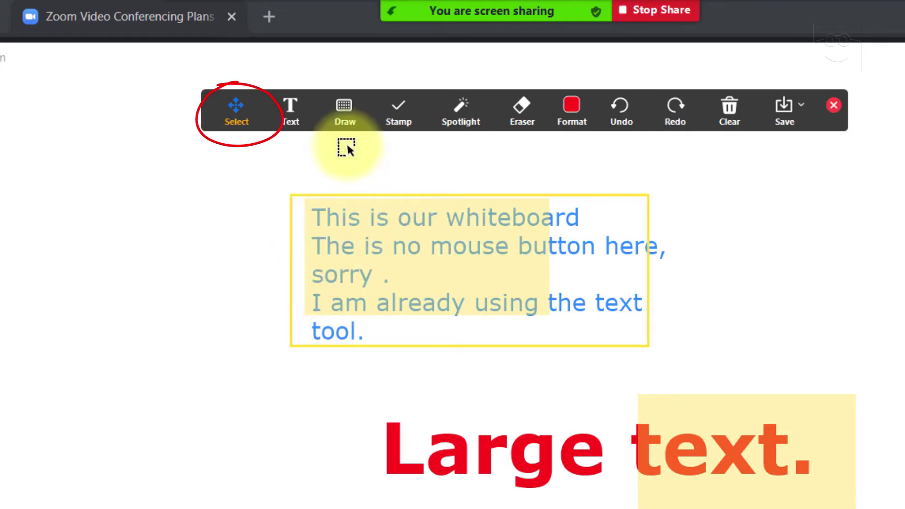
Stamp right-pointing arrows in front of the first three lines of the blue text block.
mouse_move(384, 141)
click(392, 157)
click(297, 209)
click(299, 236)
click(297, 279)
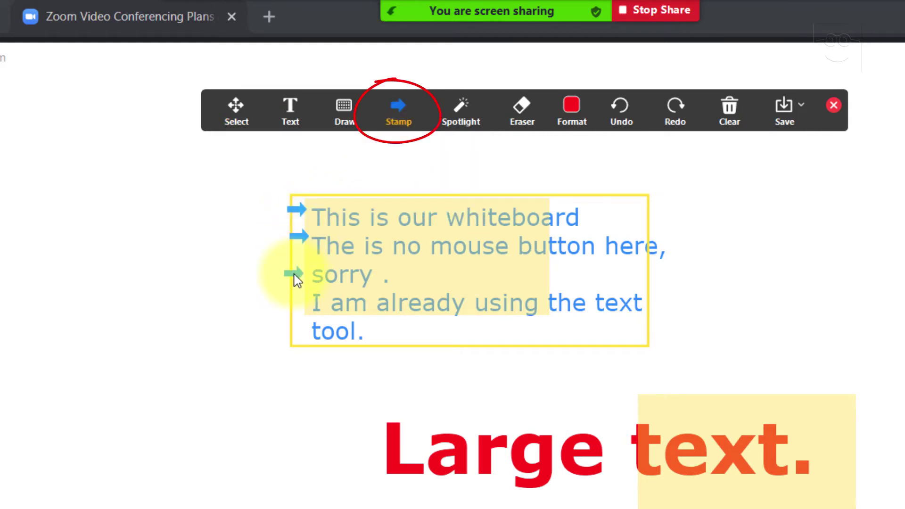
Stamp a green check mark in front of the red "Large text." on the whiteboard.
mouse_move(406, 113)
click(429, 156)
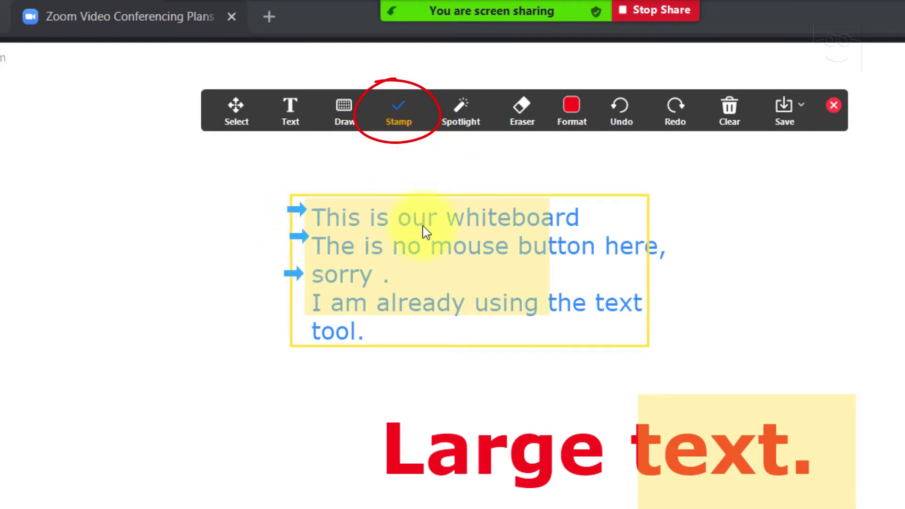
click(356, 449)
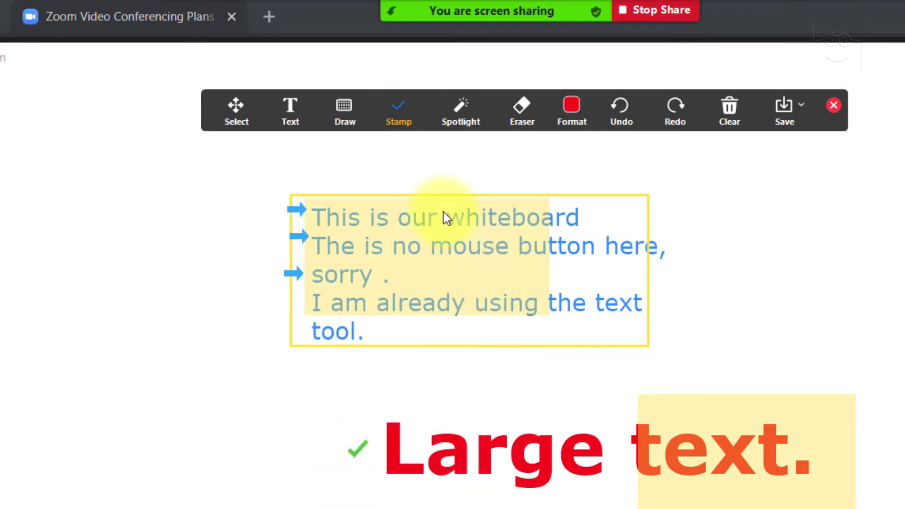
Stamp a row of five red crosses after the word "tool." in the blue text block.
mouse_move(400, 119)
click(465, 166)
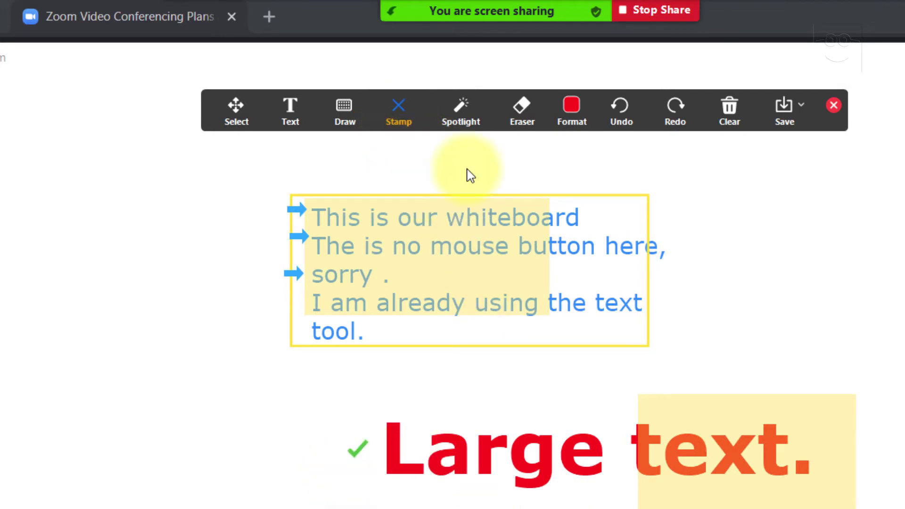
click(375, 331)
click(398, 331)
click(420, 330)
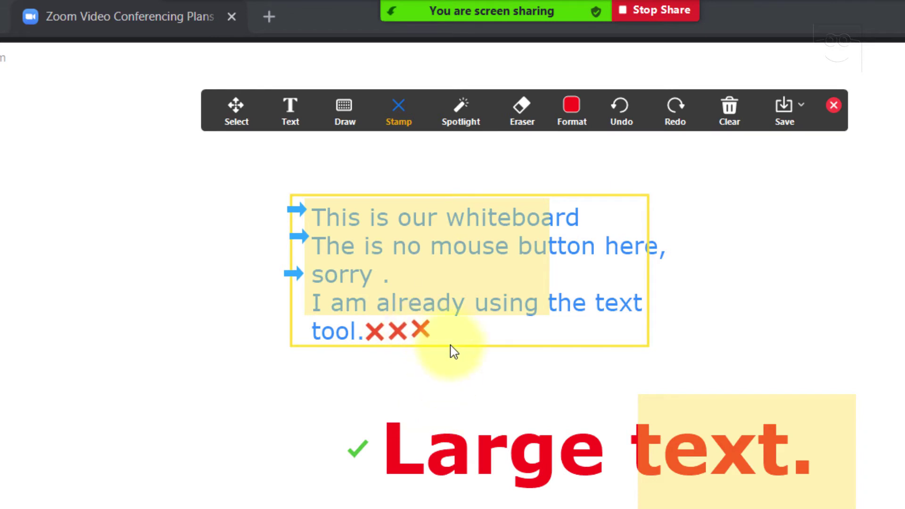
click(441, 325)
click(461, 331)
Stamp seven red hearts scattered over the empty area beside the blue text block.
mouse_move(420, 120)
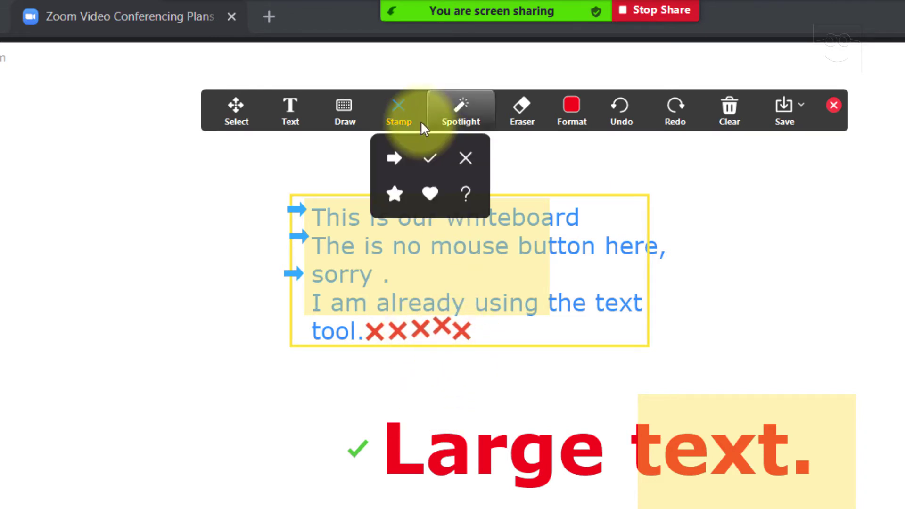
click(430, 194)
click(783, 168)
click(573, 109)
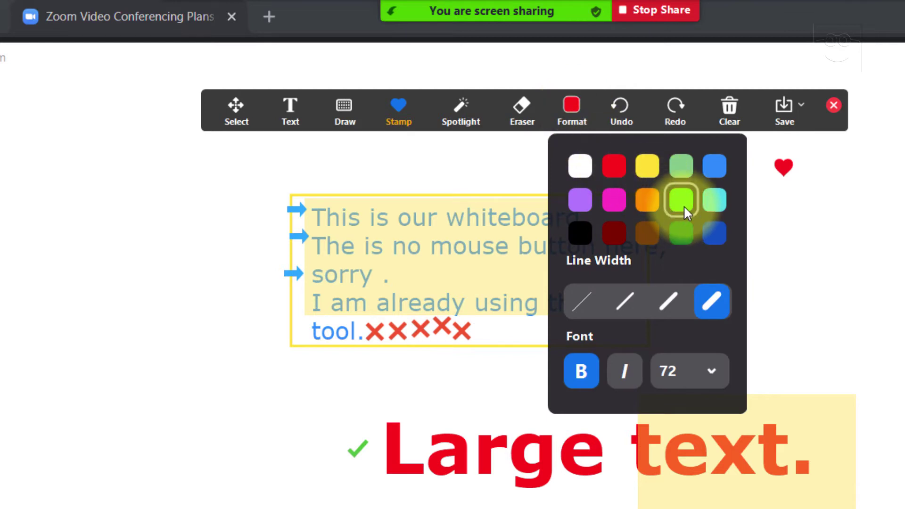
mouse_move(403, 104)
click(430, 194)
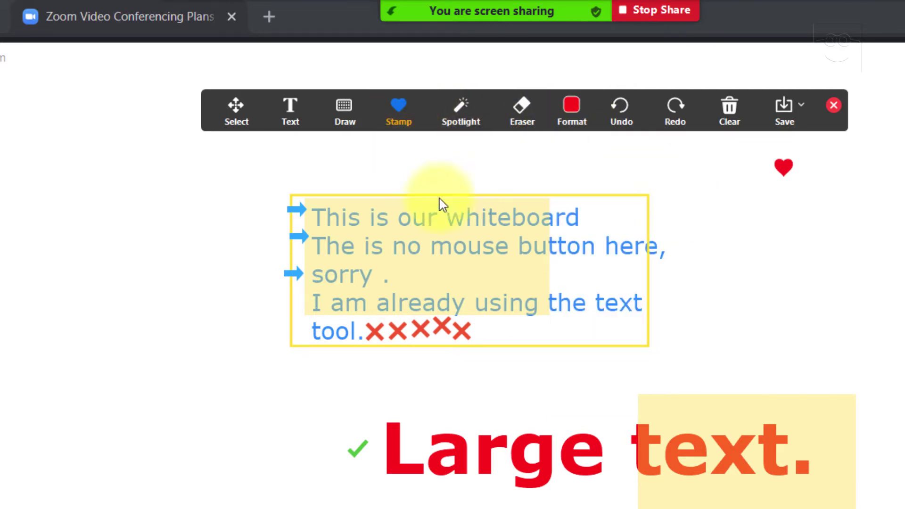
click(818, 243)
click(803, 280)
click(727, 252)
click(723, 204)
click(770, 291)
click(780, 336)
Use the Spotlight laser pointer to point at "Large text." and the blue text block.
mouse_move(462, 110)
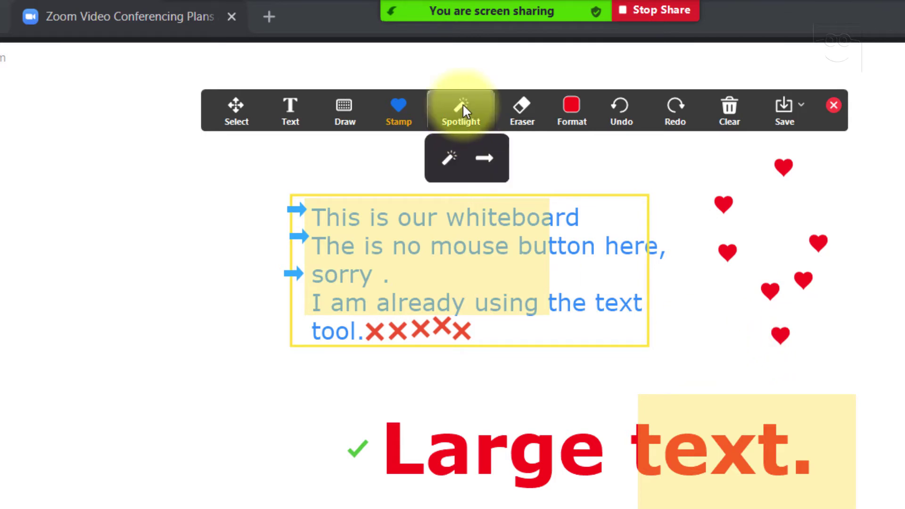
click(449, 158)
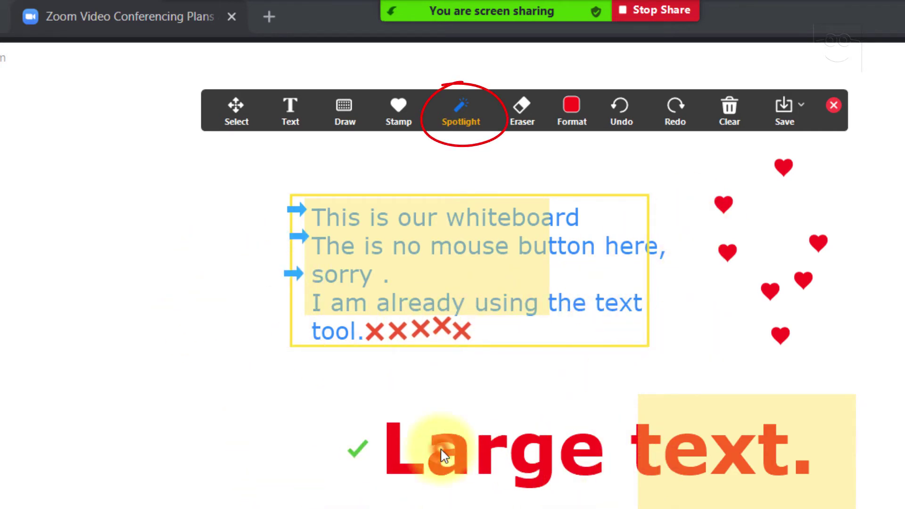
click(475, 114)
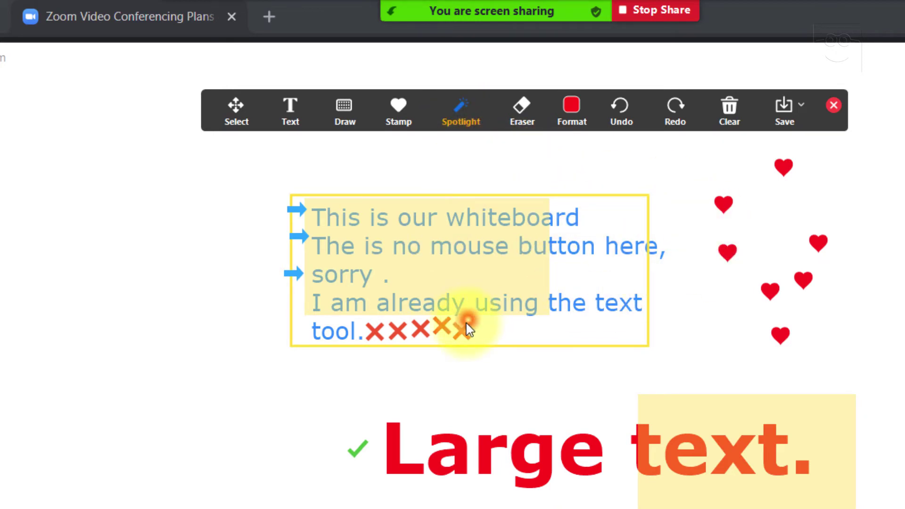
click(473, 122)
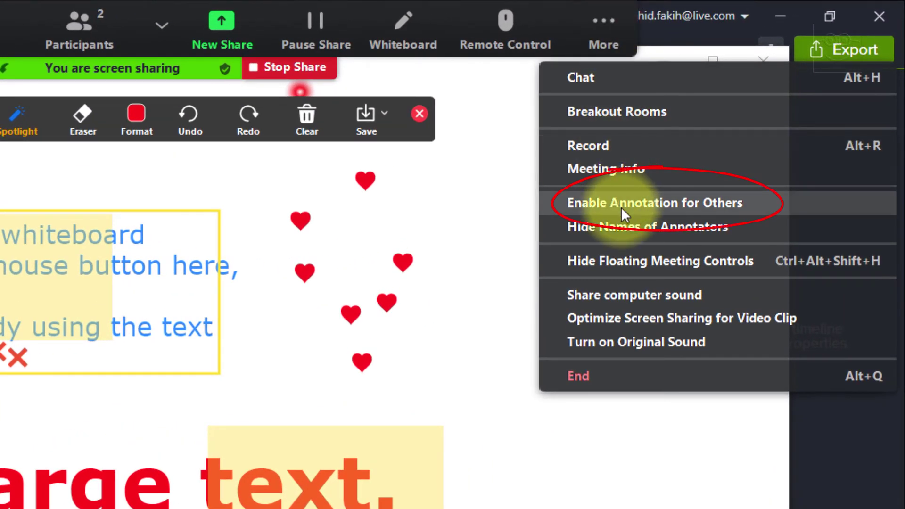
Enable annotation for the other participants and clear only the viewers' drawings from the whiteboard.
click(621, 207)
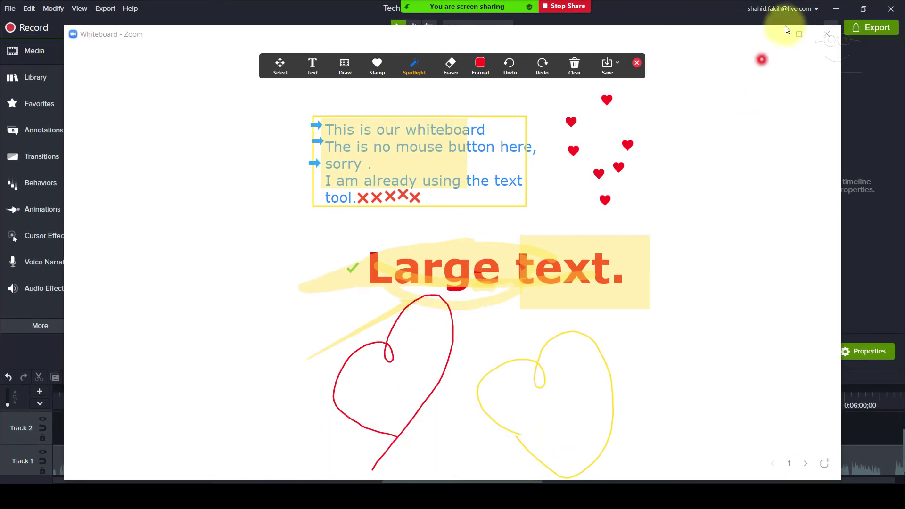
click(575, 66)
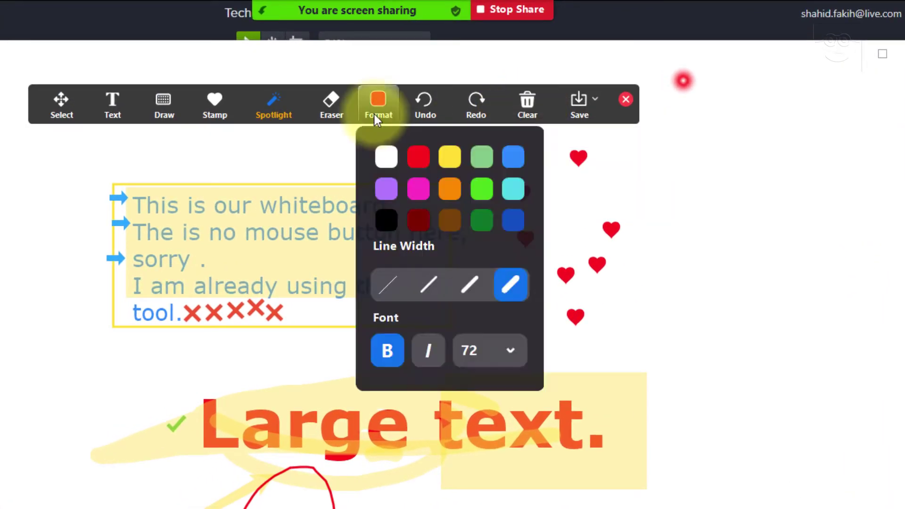
click(341, 100)
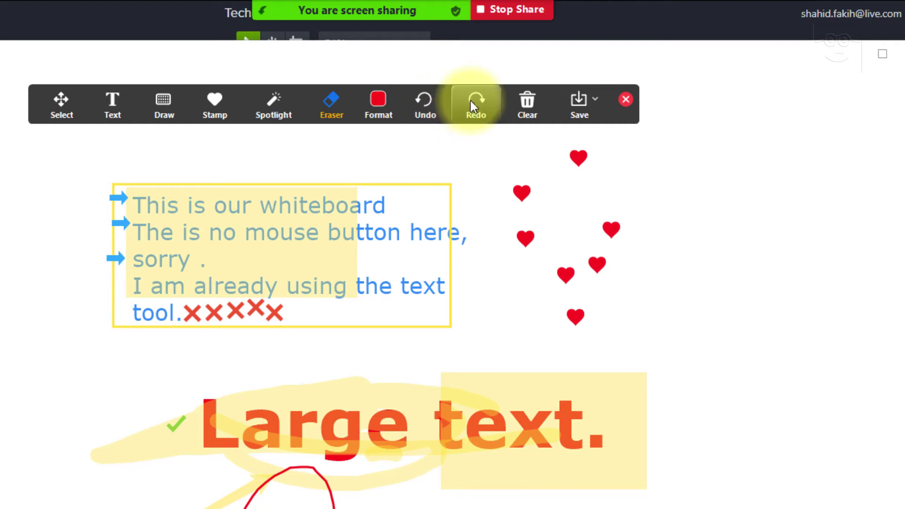
click(533, 110)
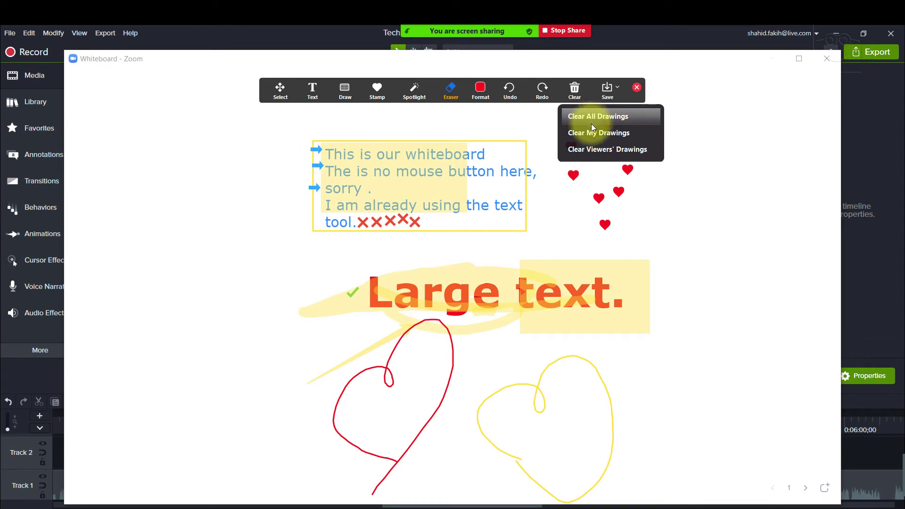
click(606, 151)
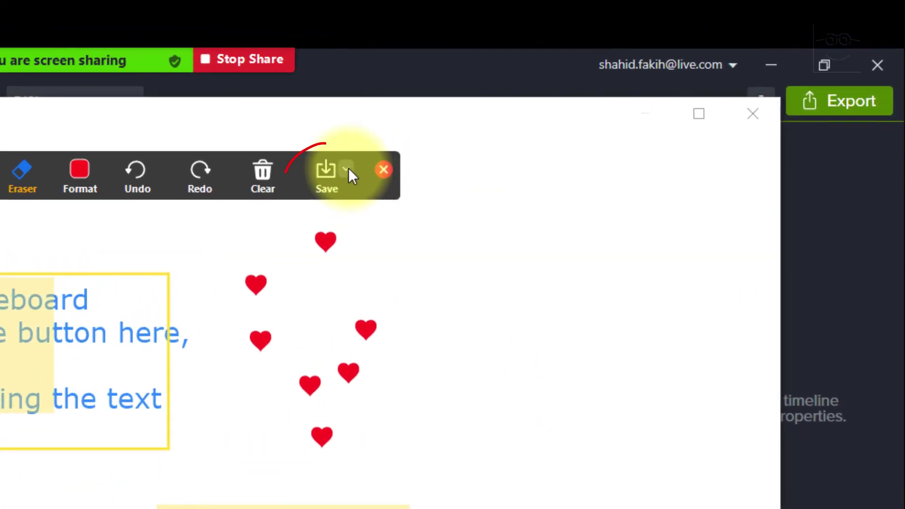
Open the whiteboard's save format choices, PNG and PDF, and close the annotation toolbar.
click(615, 88)
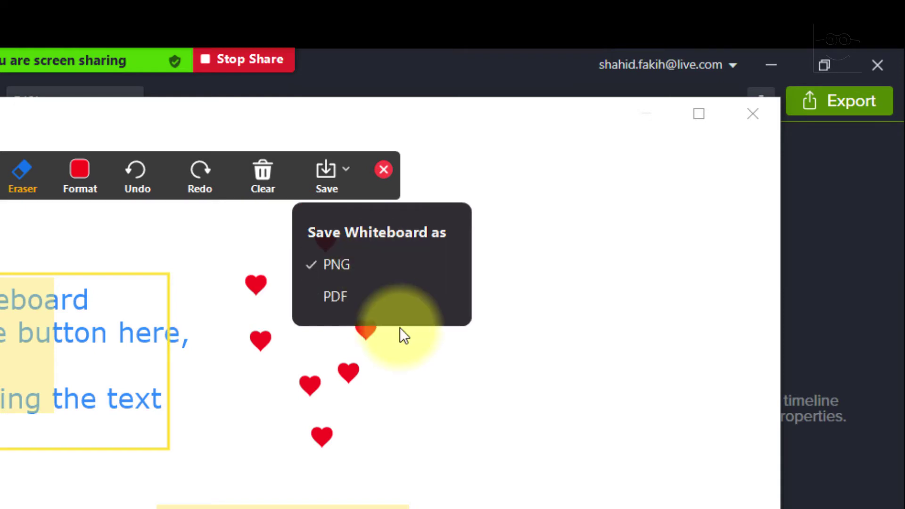
click(390, 305)
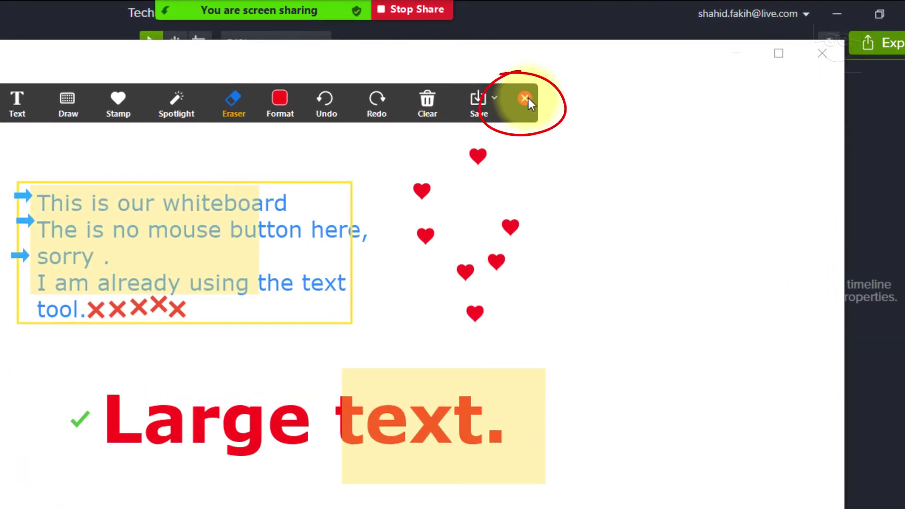
click(528, 98)
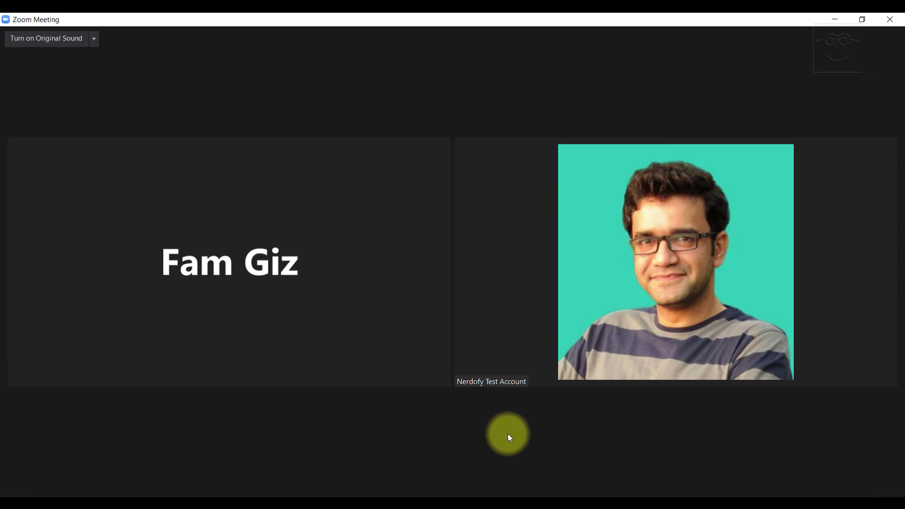
Start a new share of the Chrome window showing the Zoom Video Conferencing Plans page.
mouse_move(316, 495)
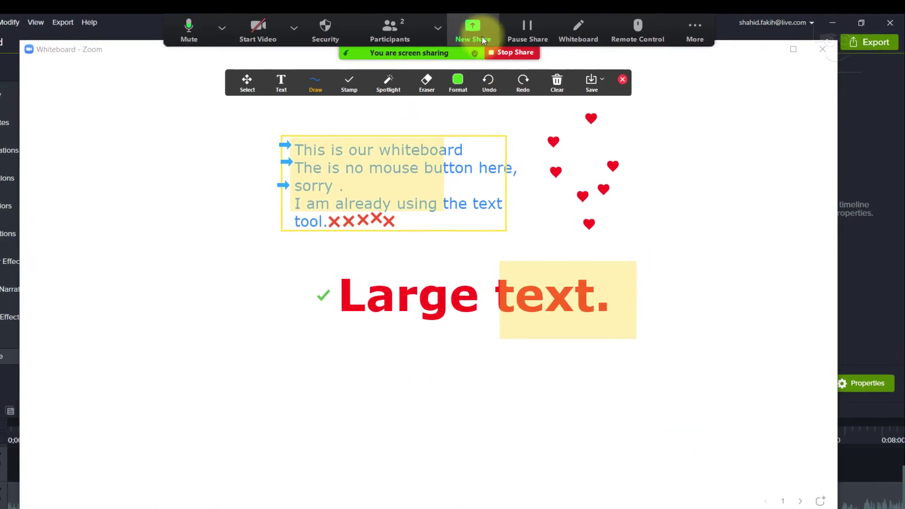
click(493, 29)
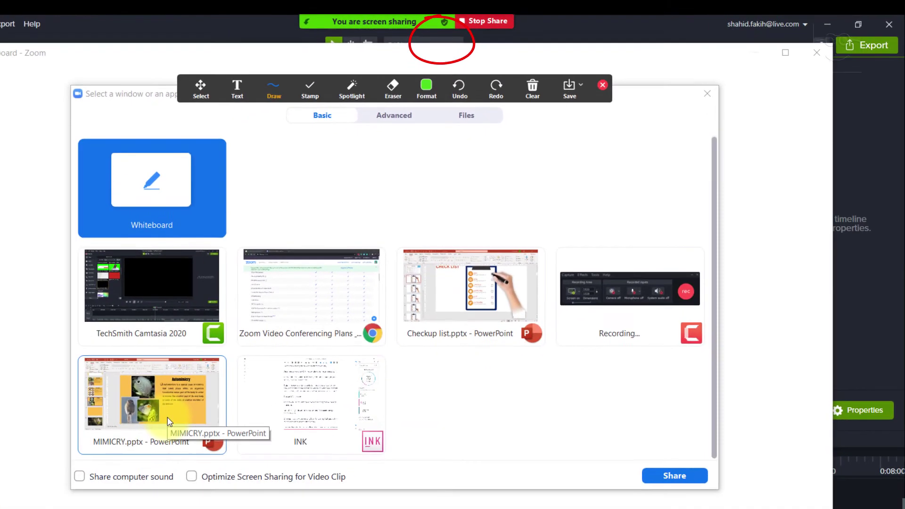
click(169, 421)
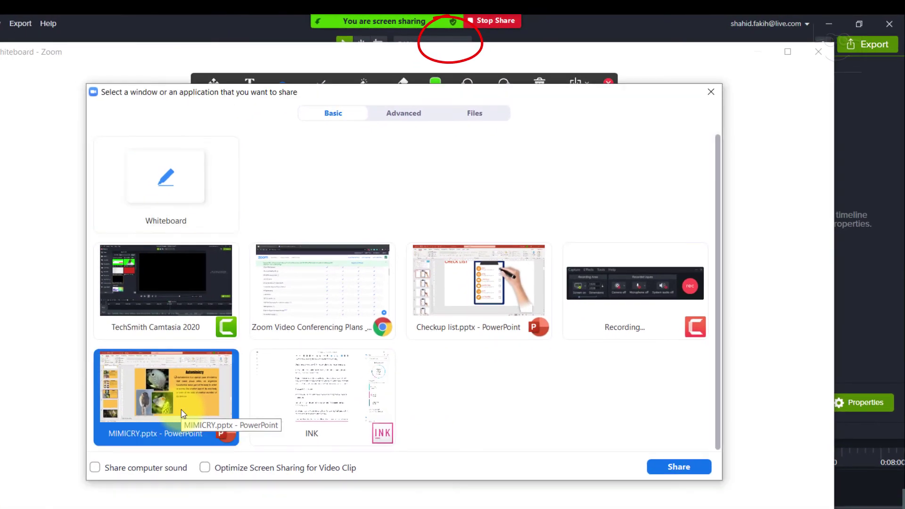
click(303, 305)
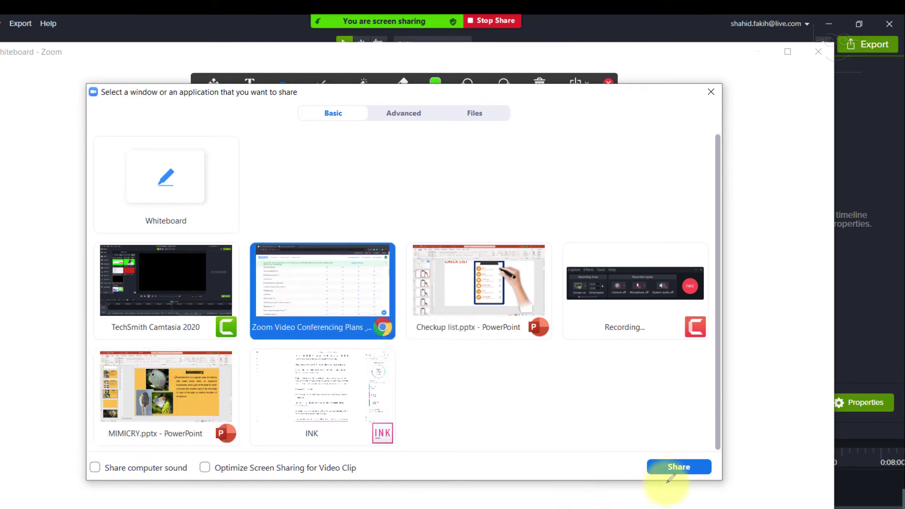
click(679, 467)
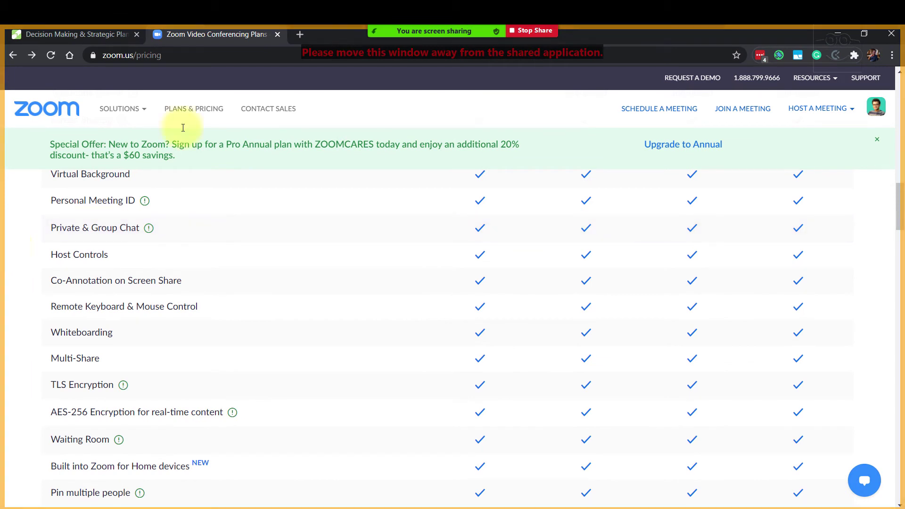
Annotate the shared pricing page with a red stroke beside "Host Controls" and a red arrow pointing at "Co-Annotation on Screen Share".
mouse_move(434, 31)
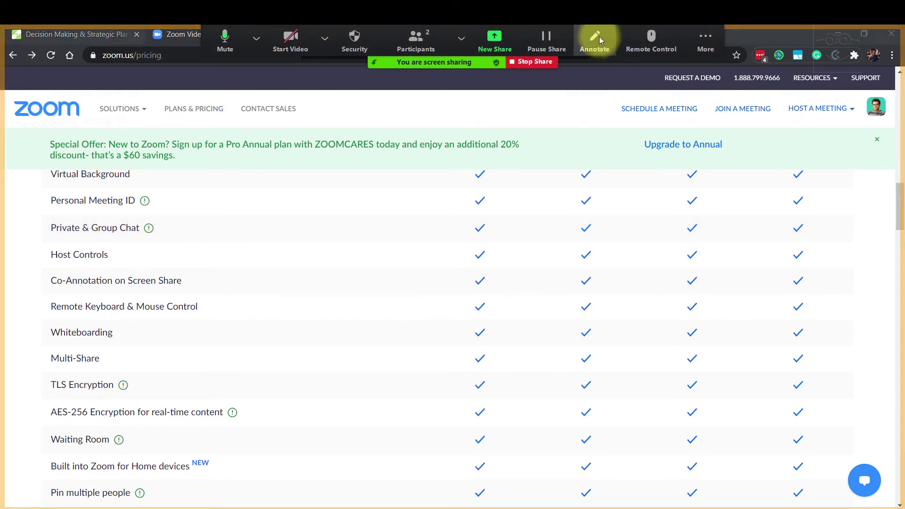
click(594, 41)
click(513, 89)
drag(27, 257, 59, 250)
mouse_move(250, 262)
mouse_down()
mouse_move(191, 275)
mouse_move(223, 294)
mouse_up()
Draw a red dot beside "Whiteboarding" and stamp a green check mark in front of "Multi-Share".
click(377, 90)
click(409, 89)
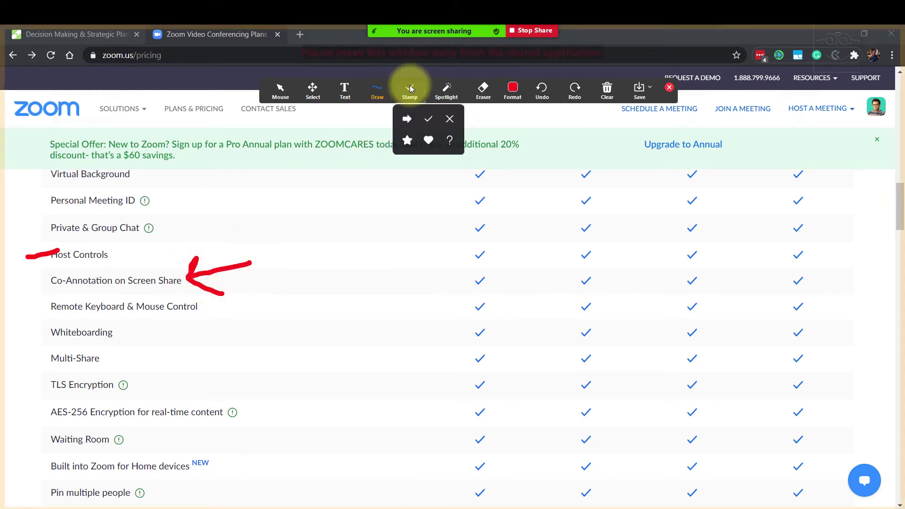
click(39, 330)
click(408, 89)
click(428, 118)
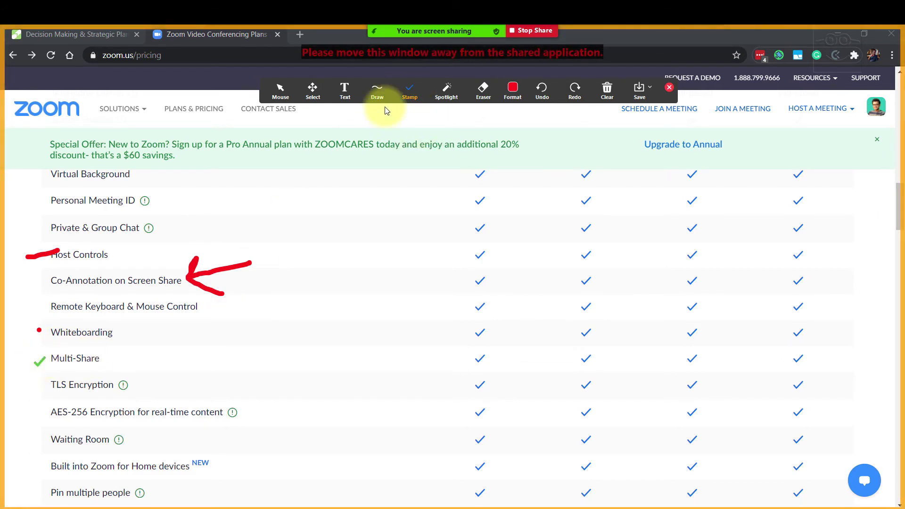
Start a new share of the MIMICRY.pptx PowerPoint window in place of the pricing page.
mouse_move(425, 36)
click(494, 41)
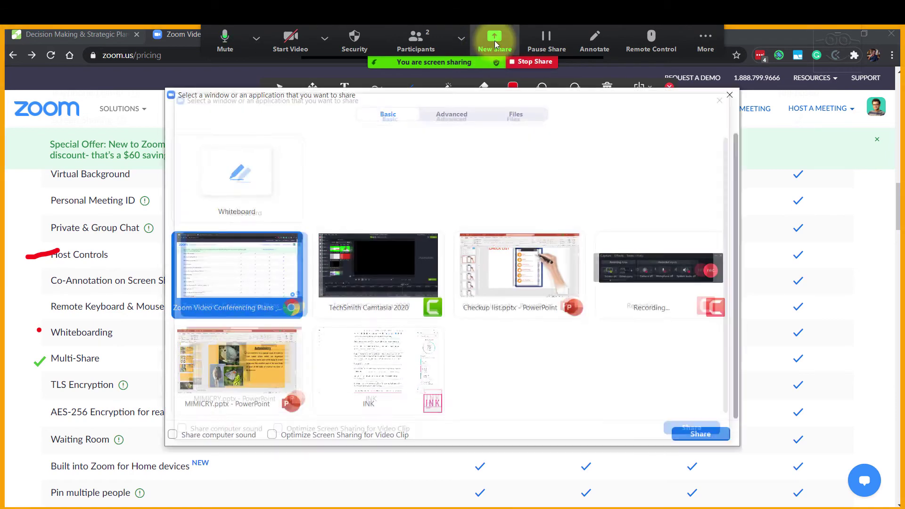
click(248, 372)
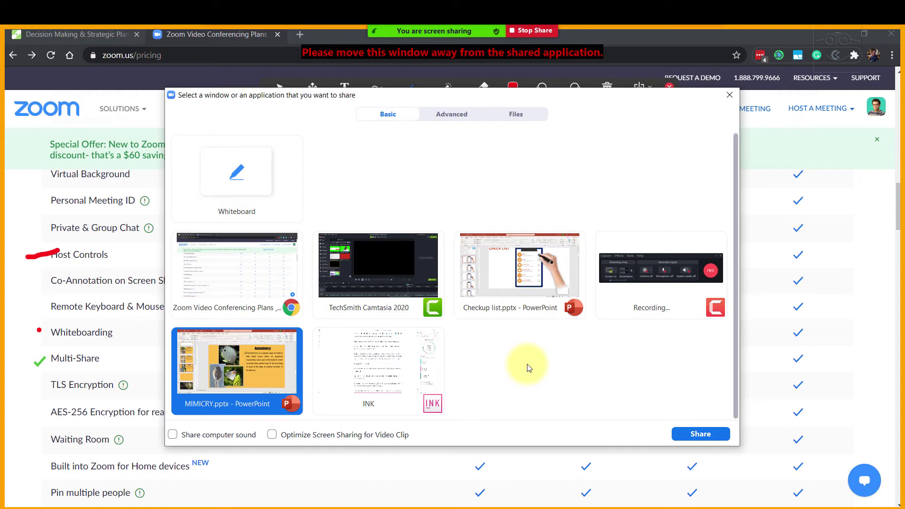
click(686, 439)
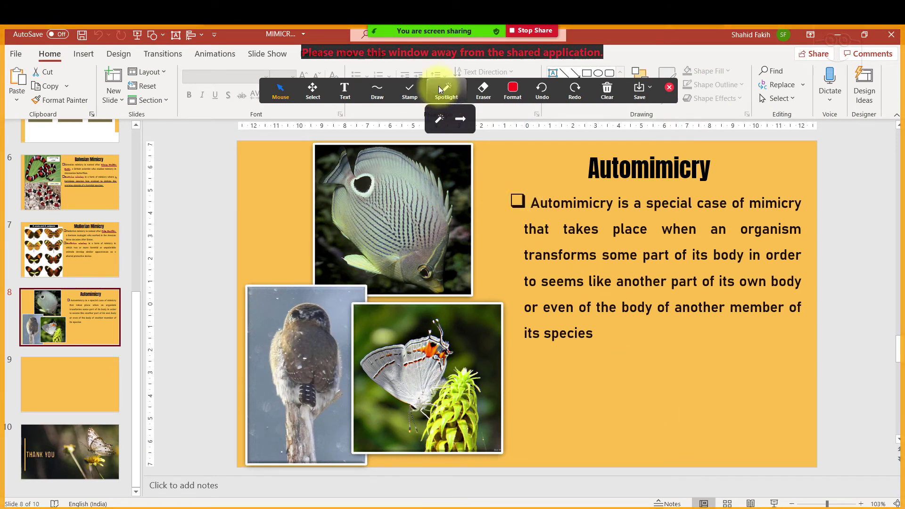
Draw semi-transparent red filled rectangles over the butterfly's orange wing spot and the owl's head on the Automimicry slide.
mouse_move(451, 90)
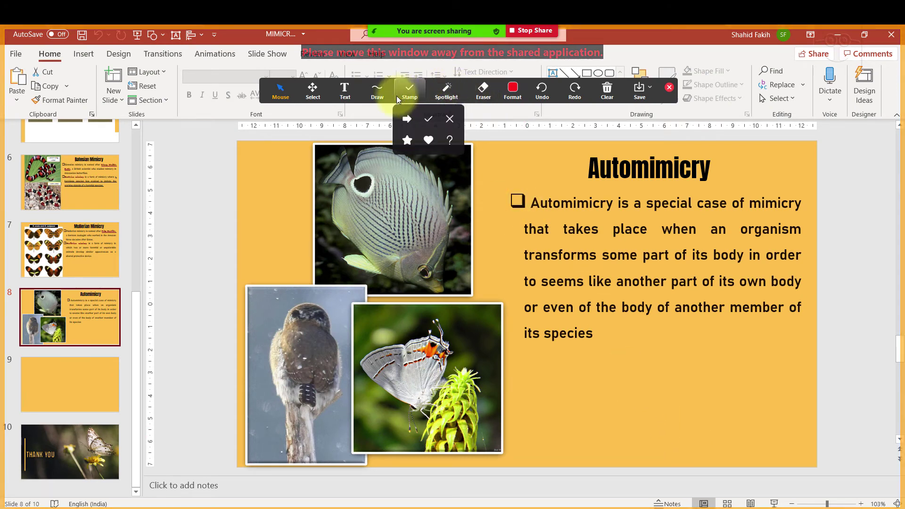
mouse_move(383, 97)
click(417, 140)
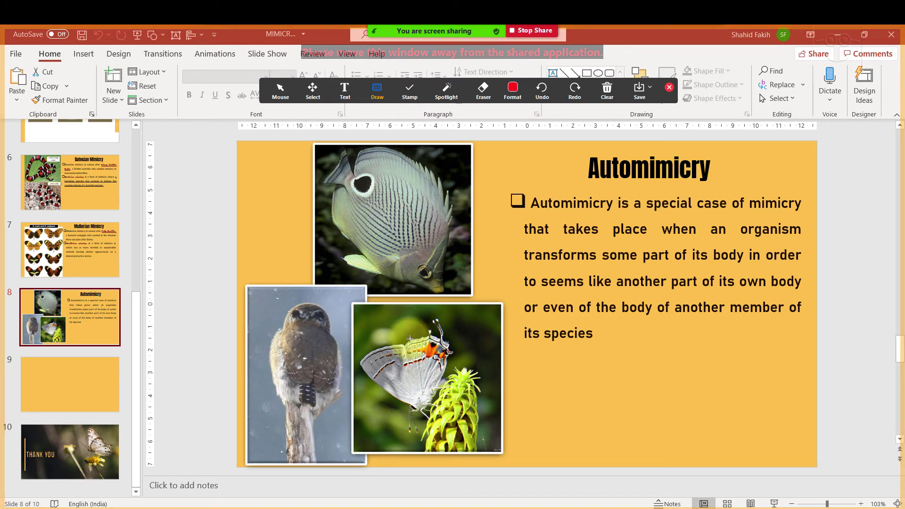
drag(407, 321, 476, 374)
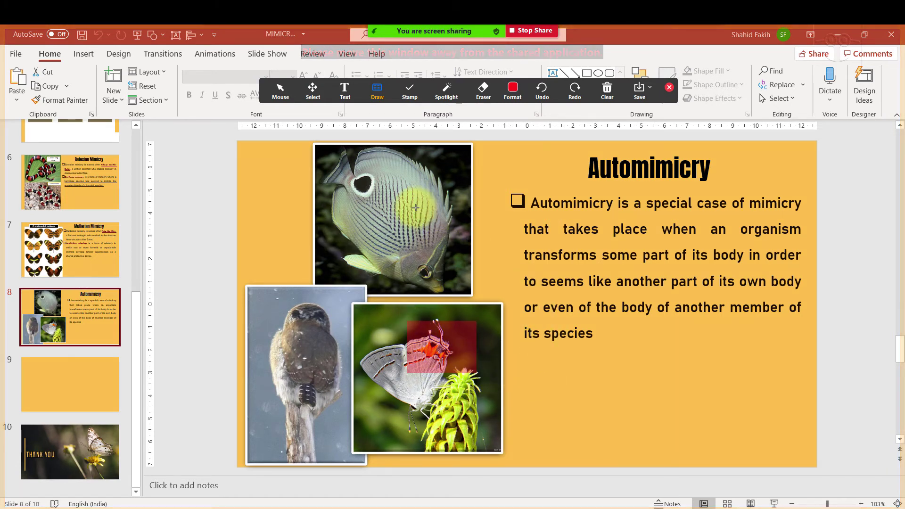
mouse_move(257, 302)
mouse_down()
mouse_move(325, 352)
mouse_move(370, 352)
mouse_up()
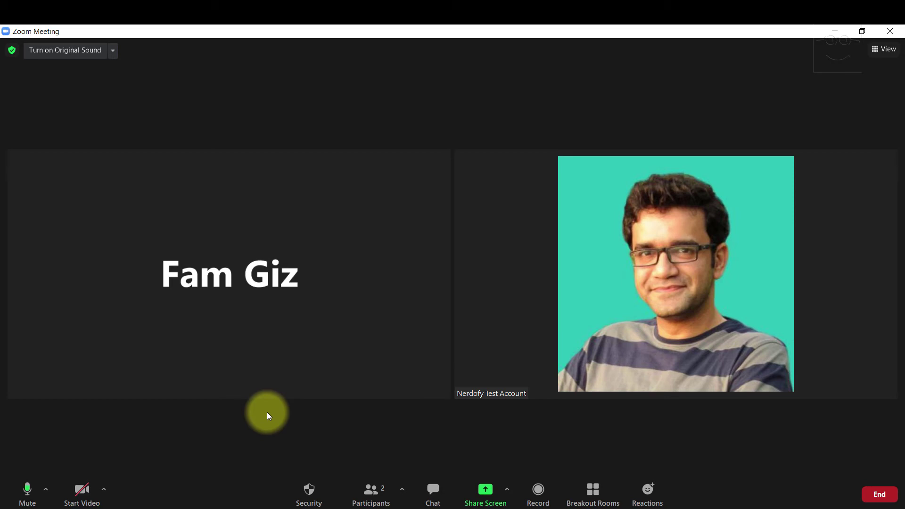
Switch to the browser and open the Zoom settings page at zoom.us/profile/setting in place of the pricing page.
click(145, 503)
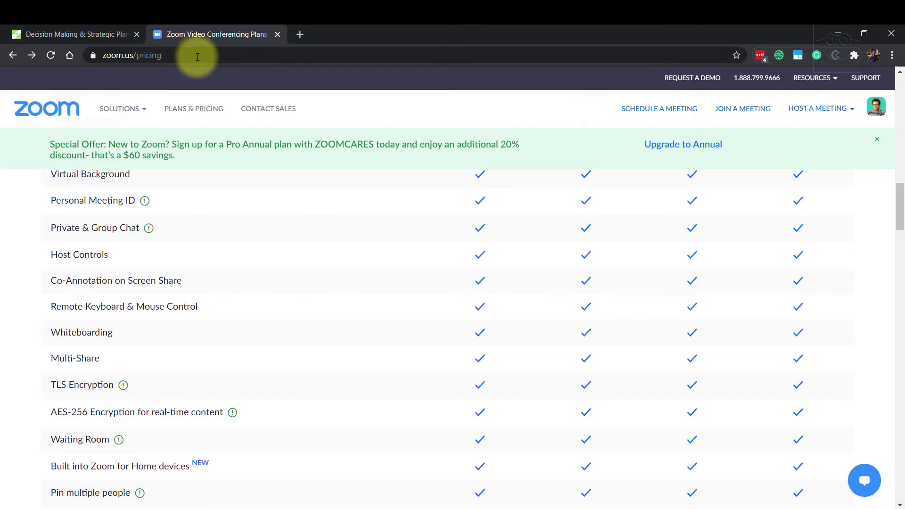
click(197, 57)
click(197, 57)
key(BackSpace)
key(BackSpace)
key(BackSpace)
key(BackSpace)
key(BackSpace)
key(BackSpace)
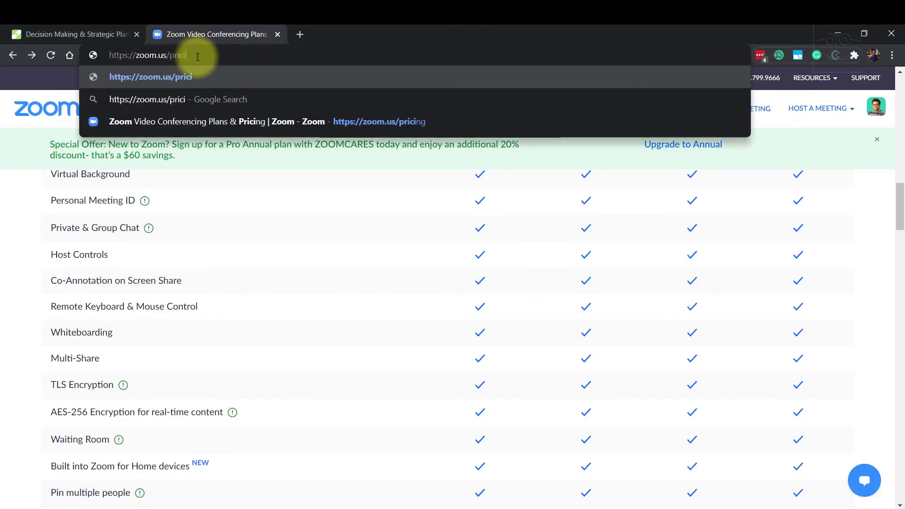
text(ro)
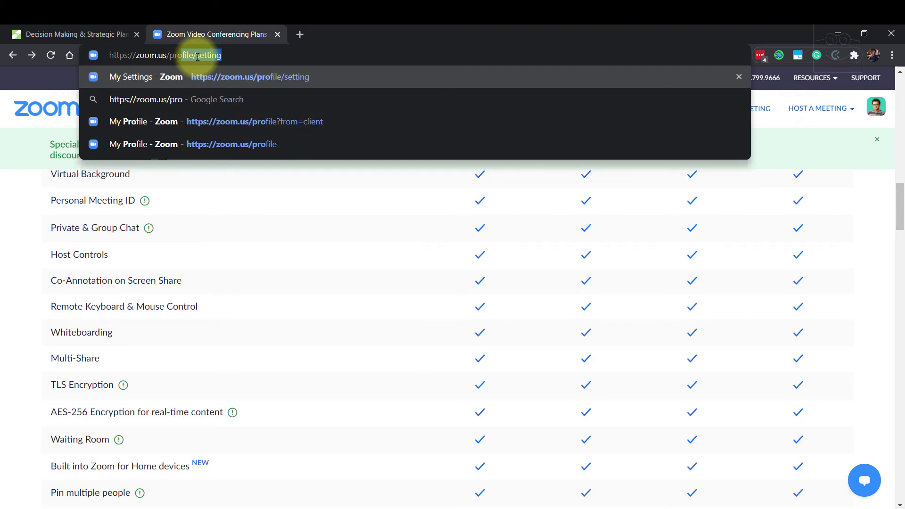
key(Return)
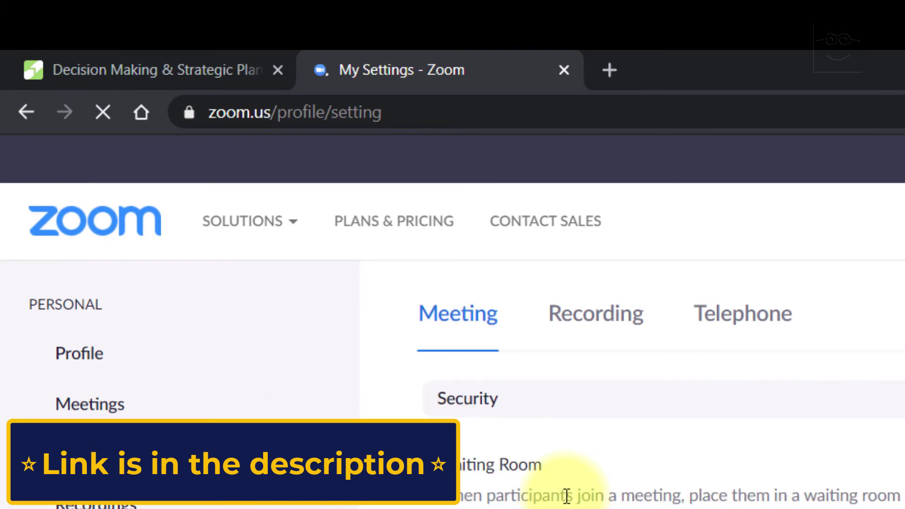
In the Screen sharing settings, switch "Who can share?" to All Participants and back to Host Only.
scroll(566, 496, down, 5)
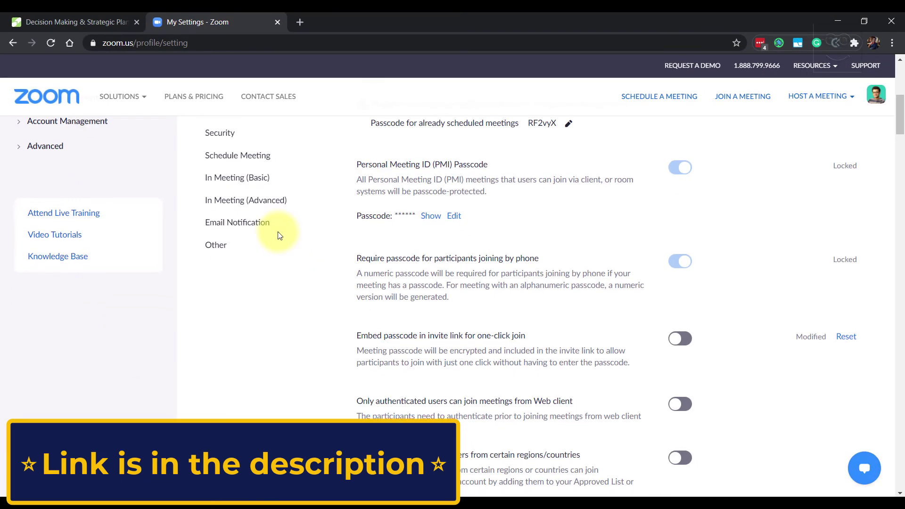
scroll(280, 235, down, 10)
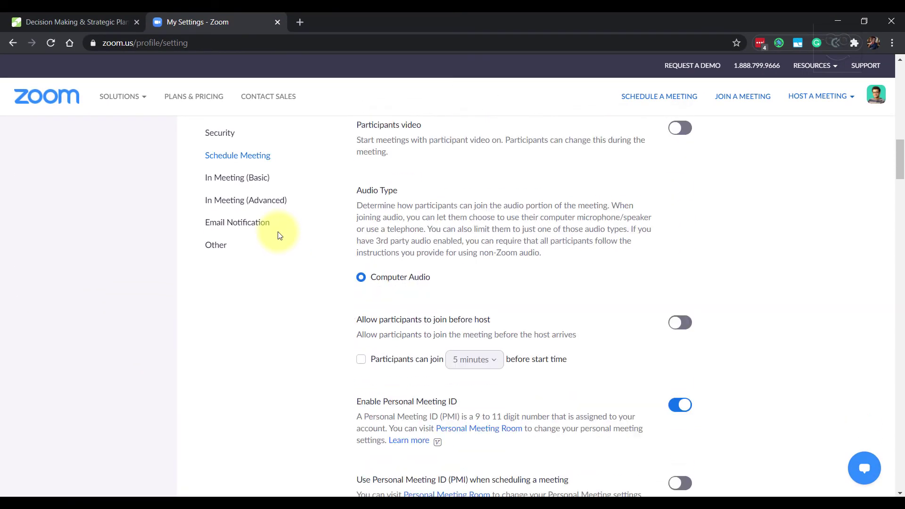
scroll(279, 236, down, 8)
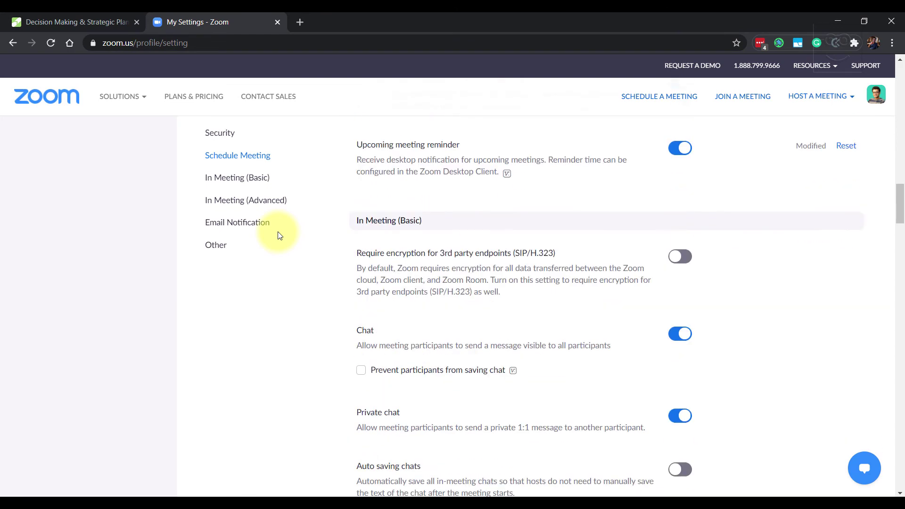
scroll(279, 235, down, 10)
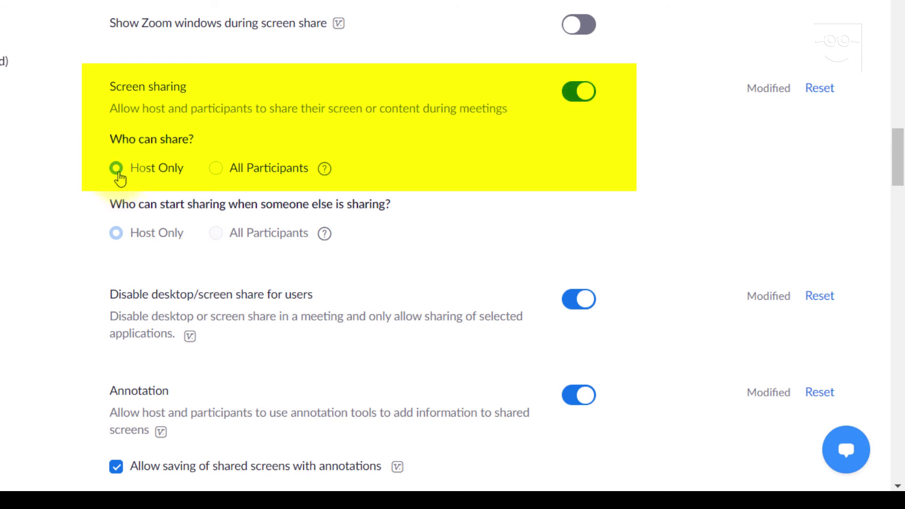
click(215, 169)
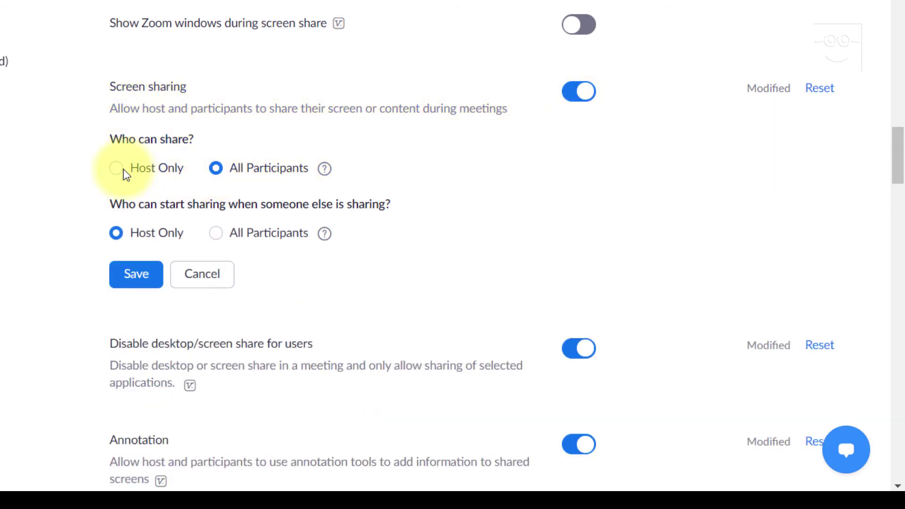
click(118, 169)
Turn off "Only the user who is sharing can annotate" in the Annotation settings.
scroll(272, 202, down, 4)
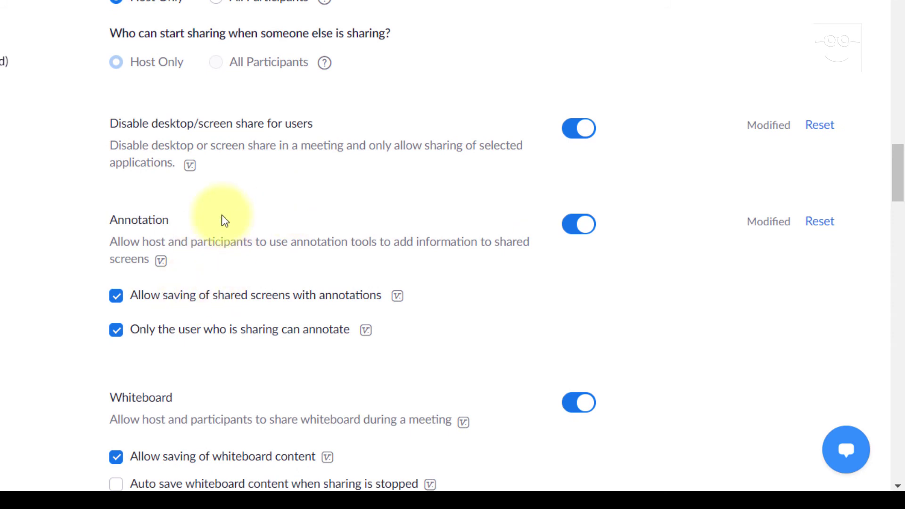
scroll(223, 218, down, 2)
click(115, 249)
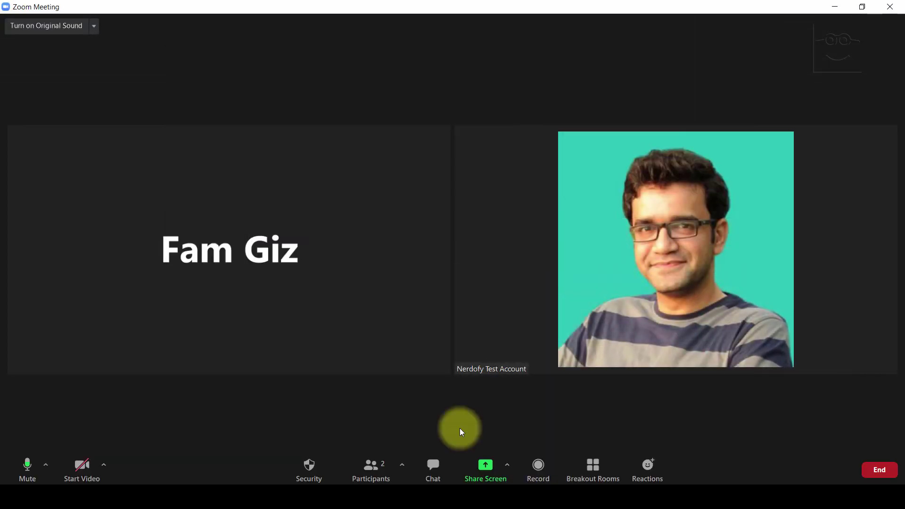
In the Zoom meeting, allow participants to share their screen and start sharing the Whiteboard.
click(310, 464)
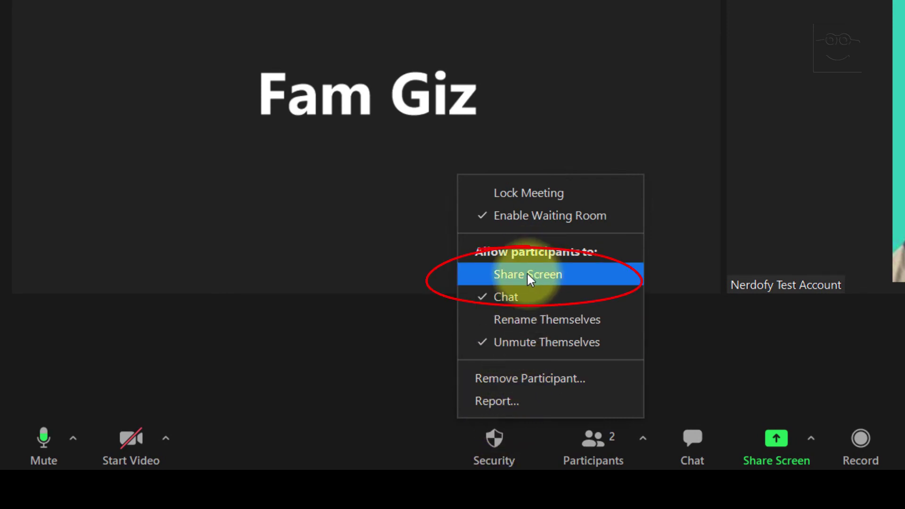
click(527, 274)
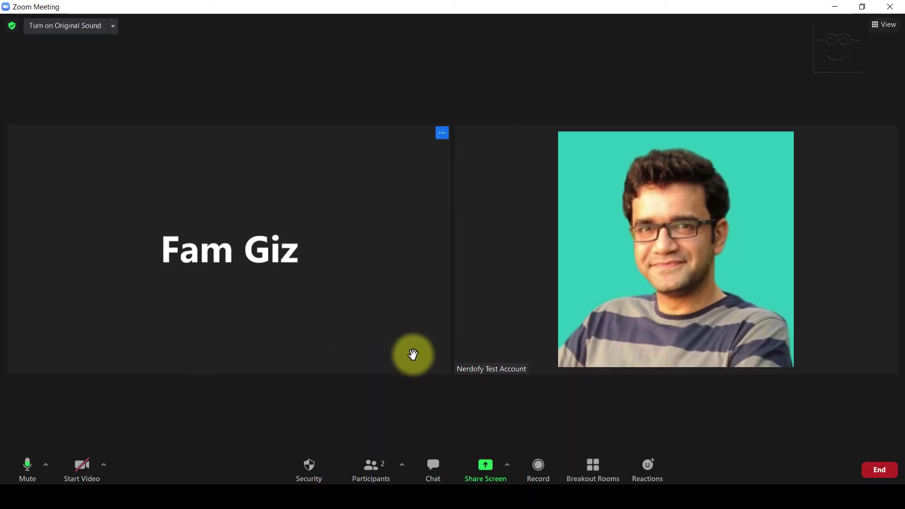
click(491, 466)
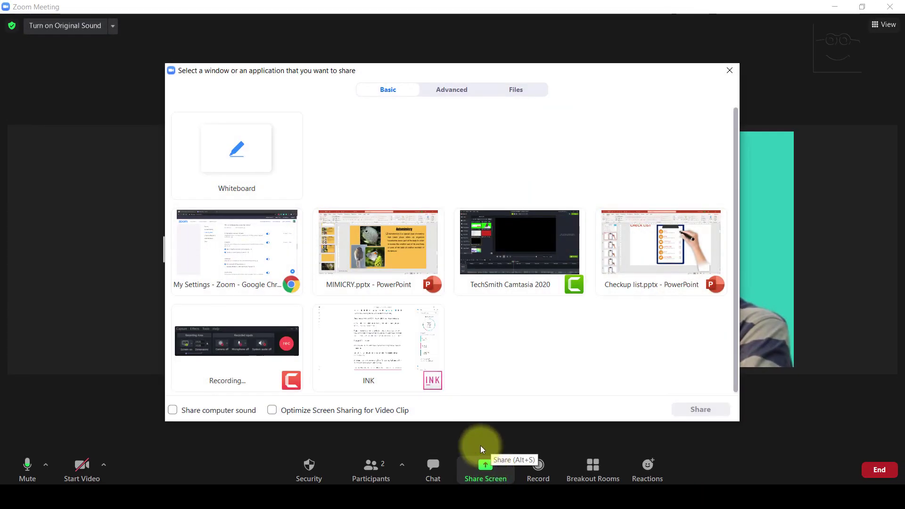
click(212, 145)
click(692, 411)
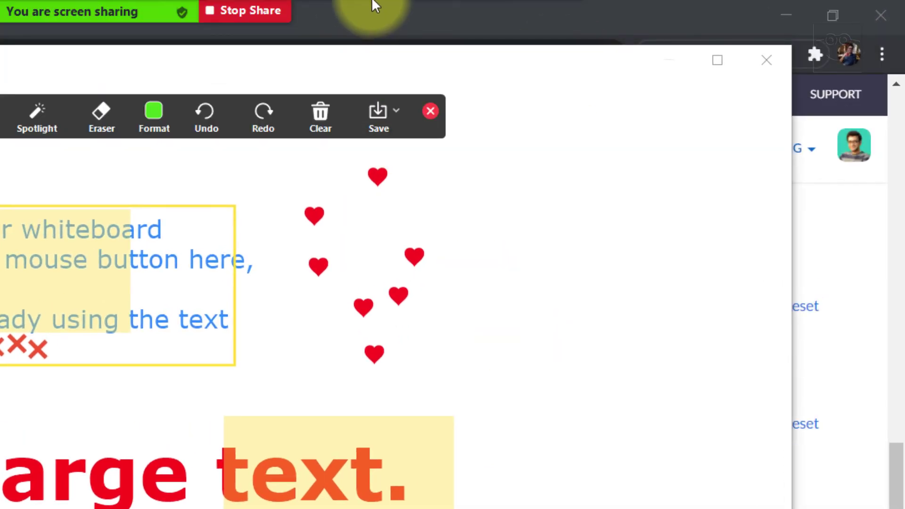
Enable annotation for others on the shared whiteboard and disable it again.
mouse_move(502, 7)
click(549, 29)
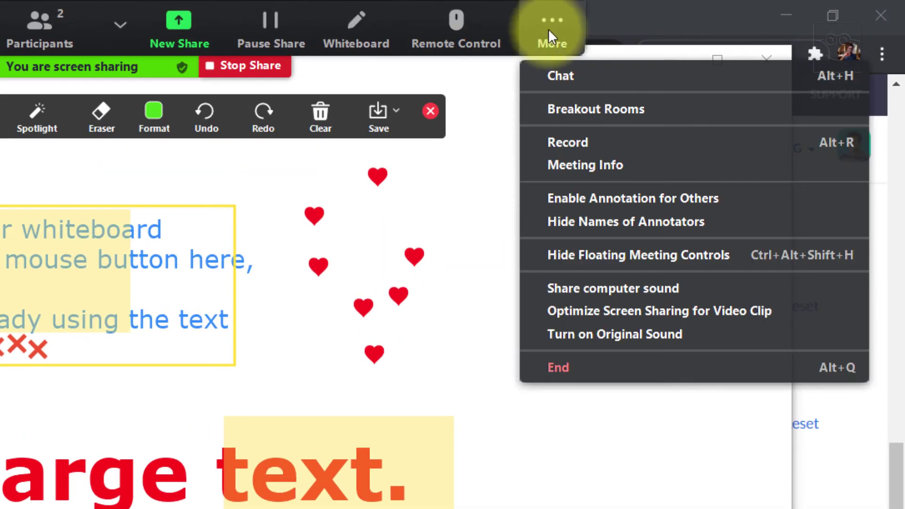
click(595, 198)
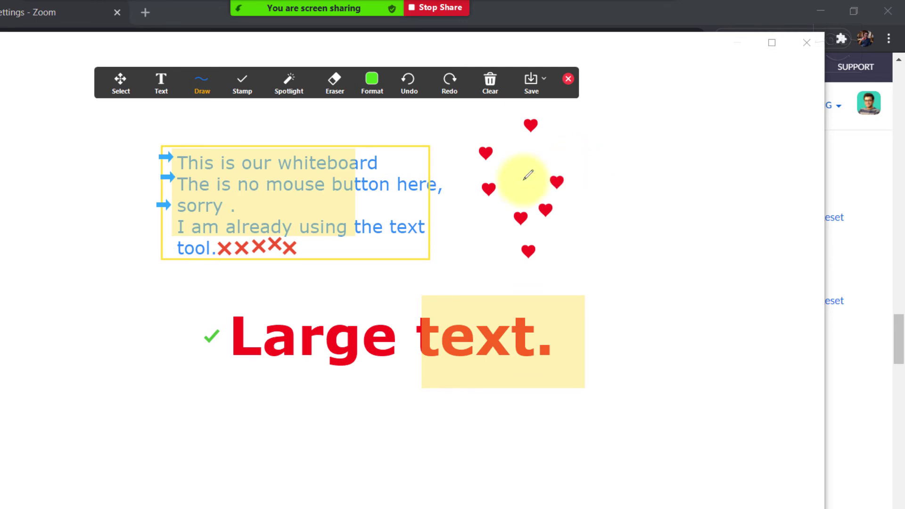
click(654, 18)
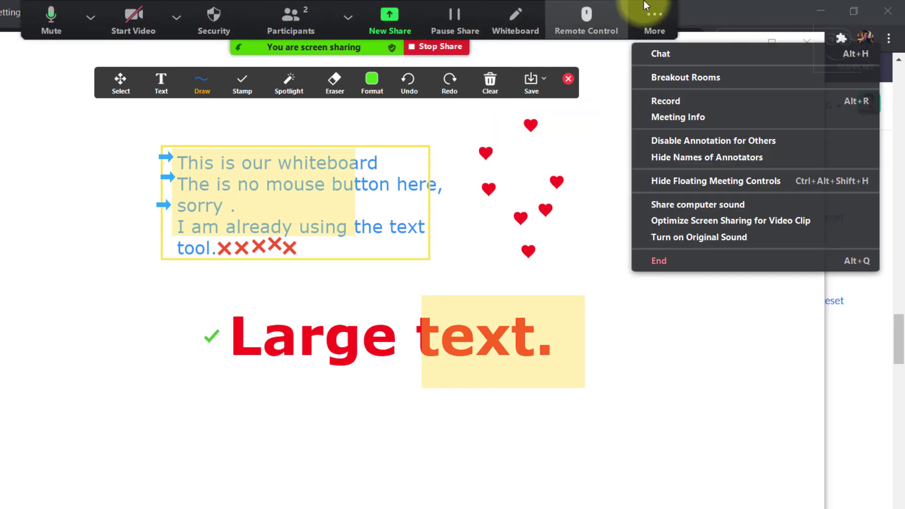
click(692, 140)
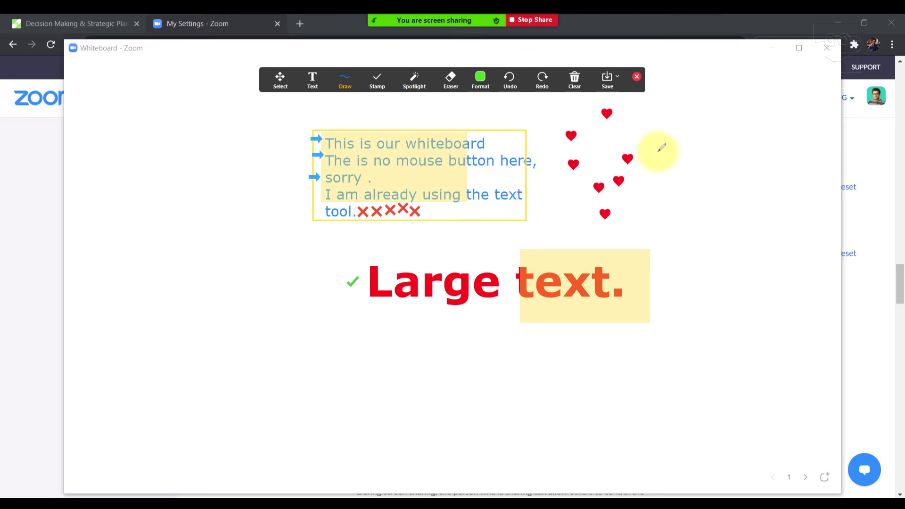
mouse_move(719, 488)
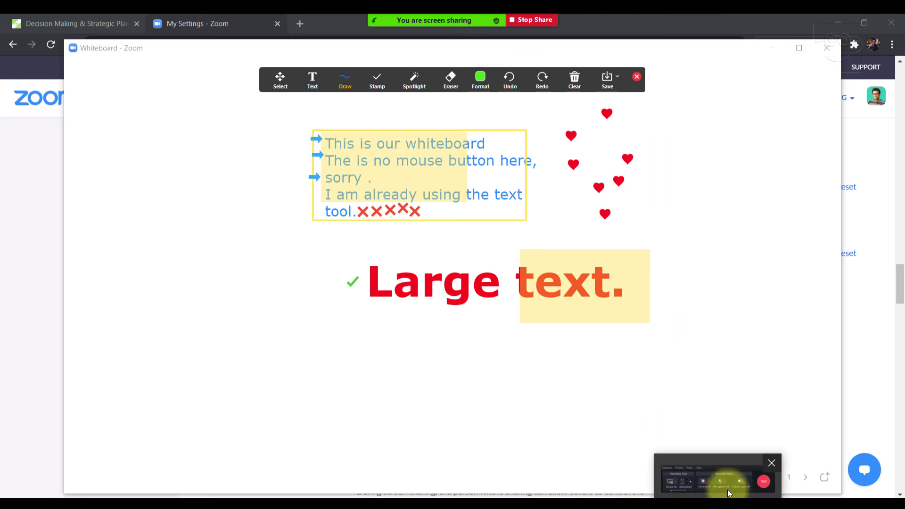